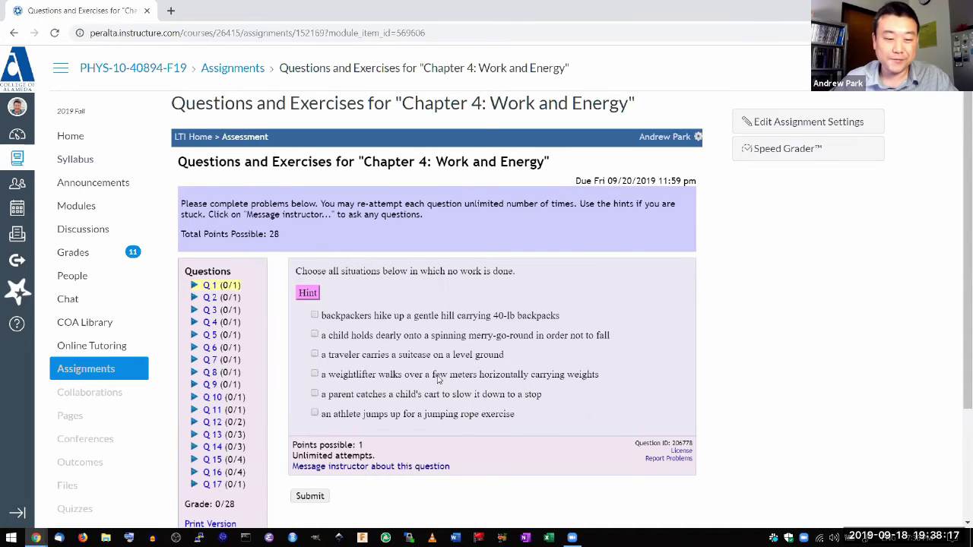
Browse questions 2 through 7, then open question 11's truck-versus-astronaut kinetic energy fill-in.
scroll(346, 272, "down", 2)
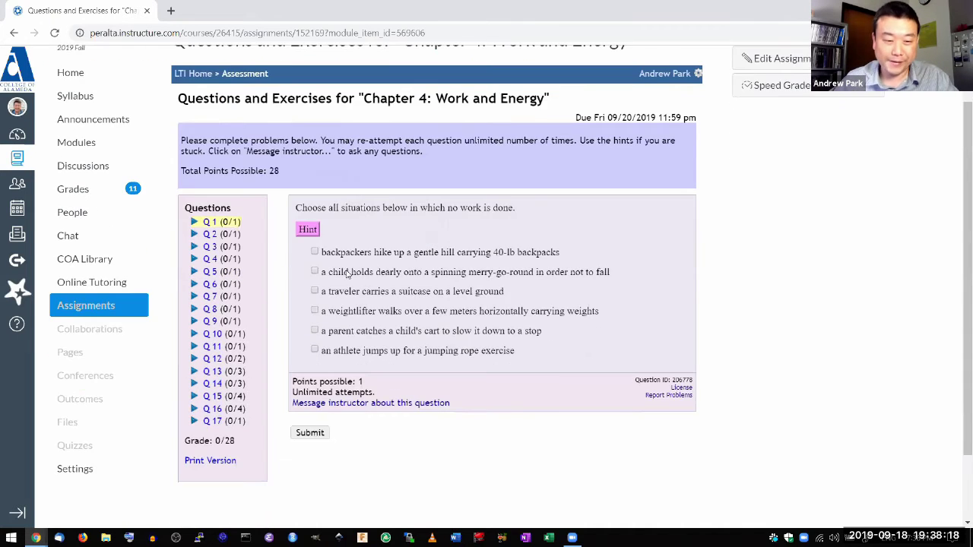
left_click(210, 234)
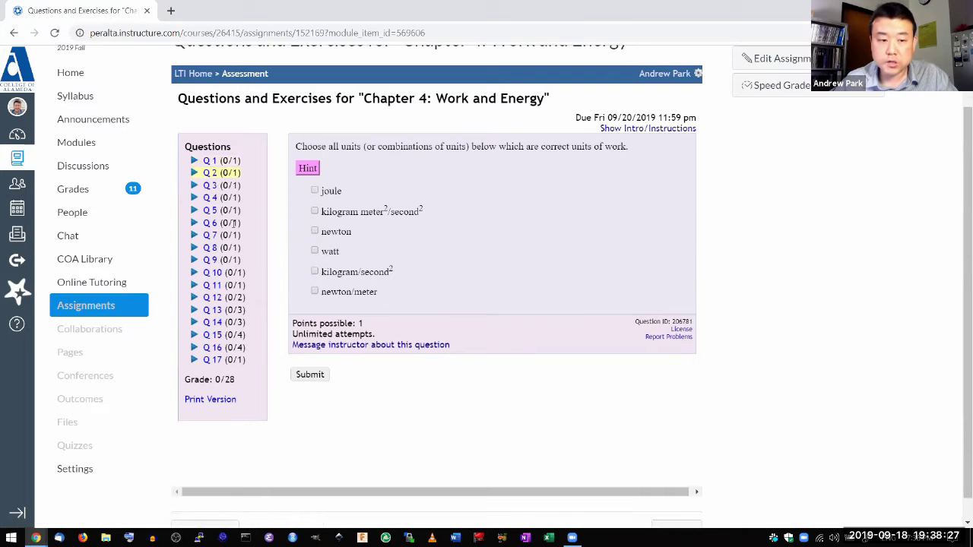
left_click(210, 188)
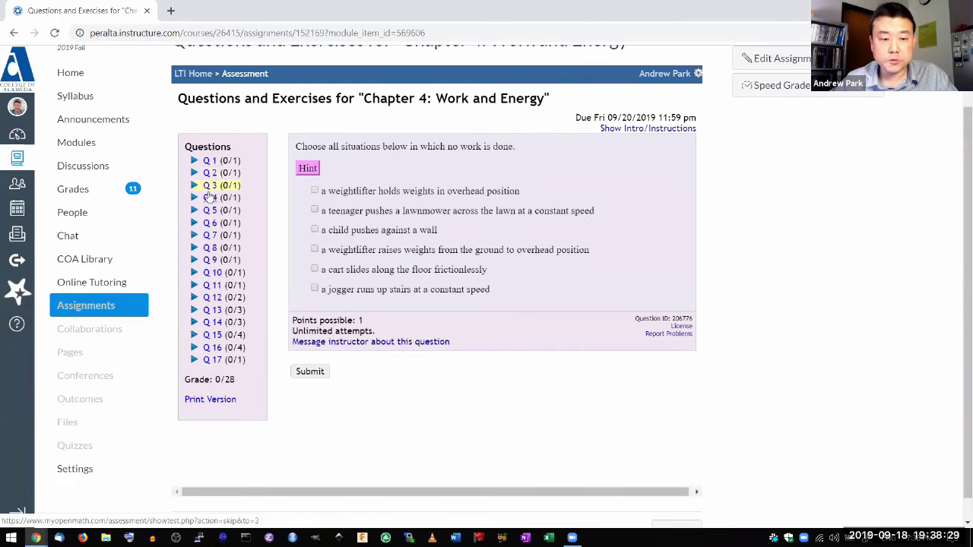
left_click(211, 198)
left_click(210, 211)
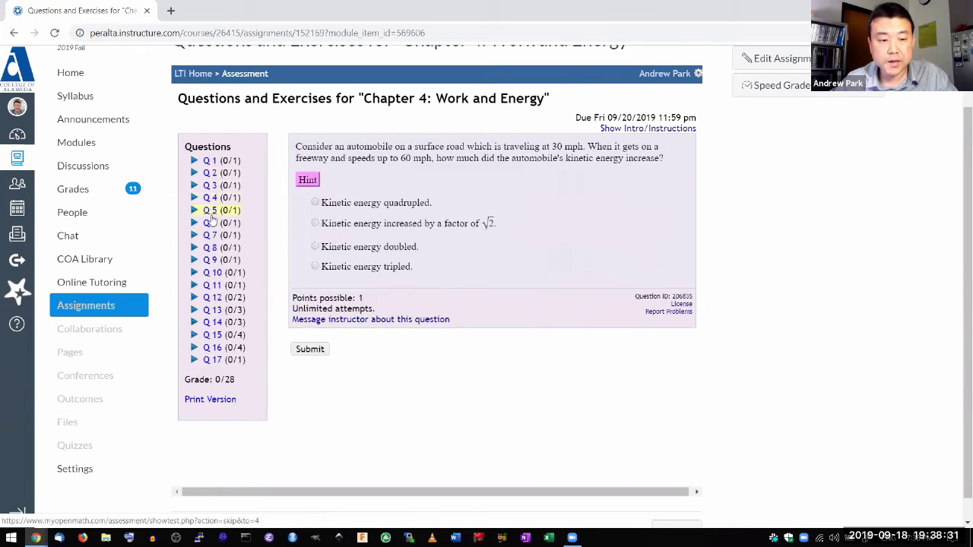
left_click(213, 222)
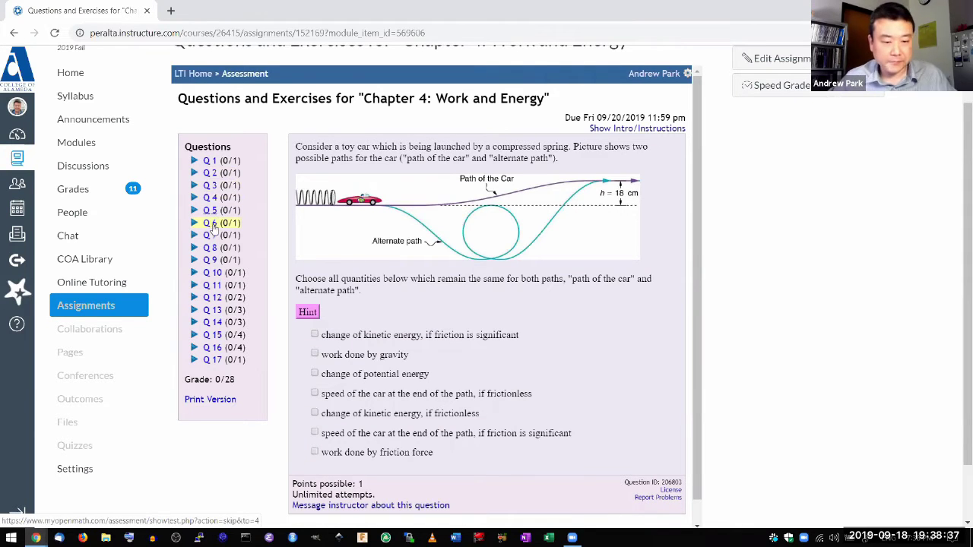
left_click(210, 237)
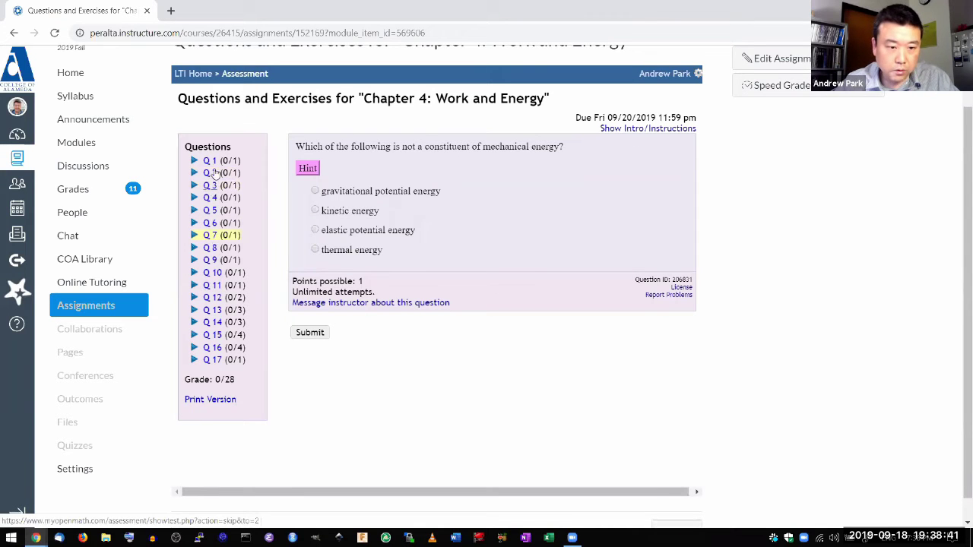
left_click(216, 287)
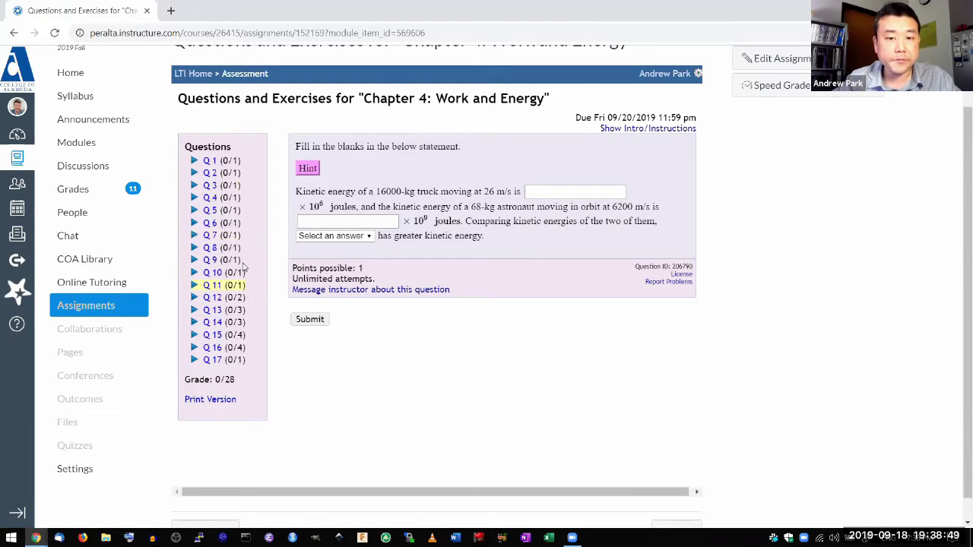
Read the hints for Q11 and Q12, marking the formula and velocity formula, then open Q13.
left_click(304, 169)
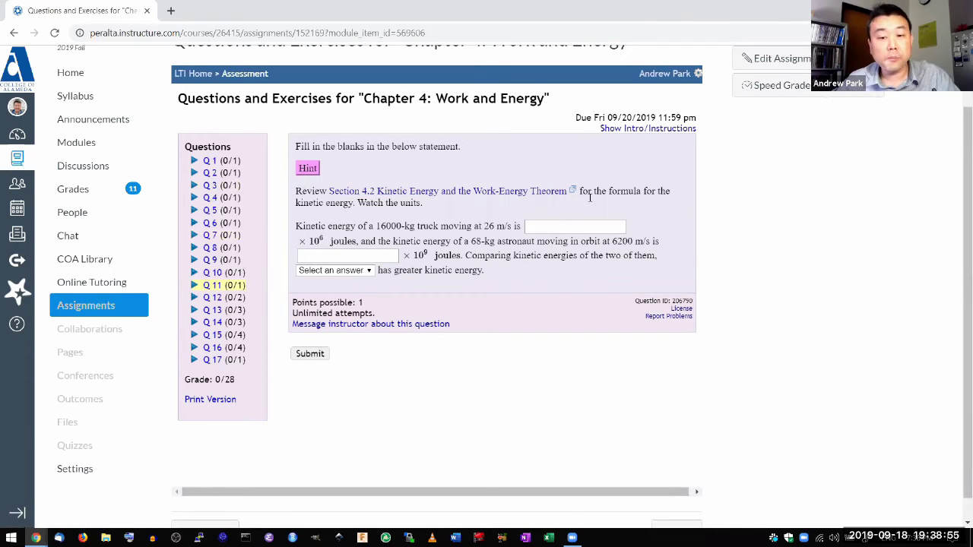
left_click_drag(591, 192, 650, 193)
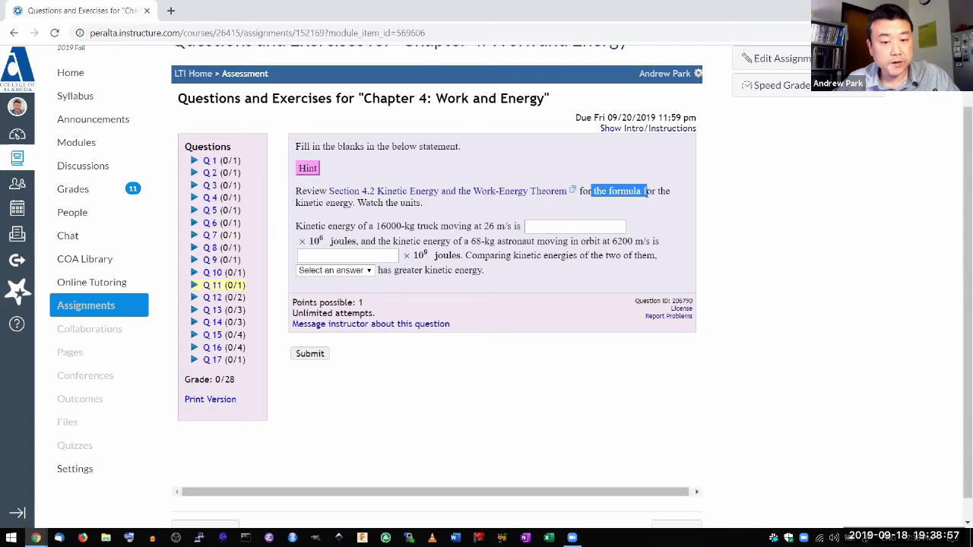
left_click(217, 302)
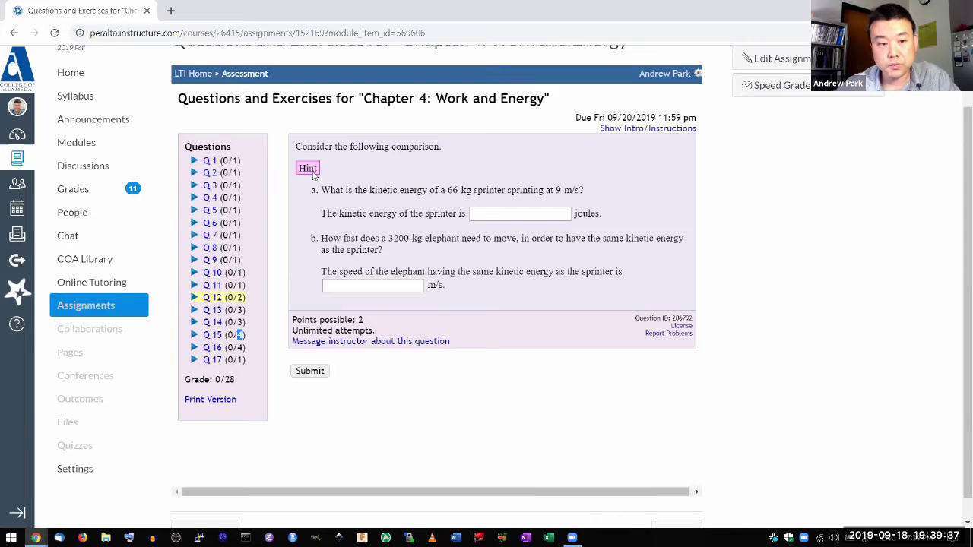
left_click(311, 170)
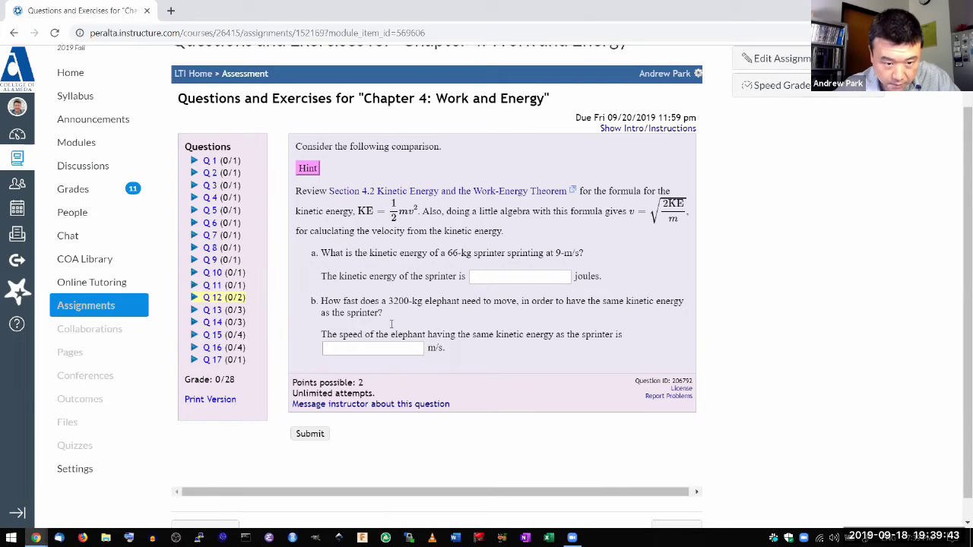
left_click_drag(628, 213, 687, 216)
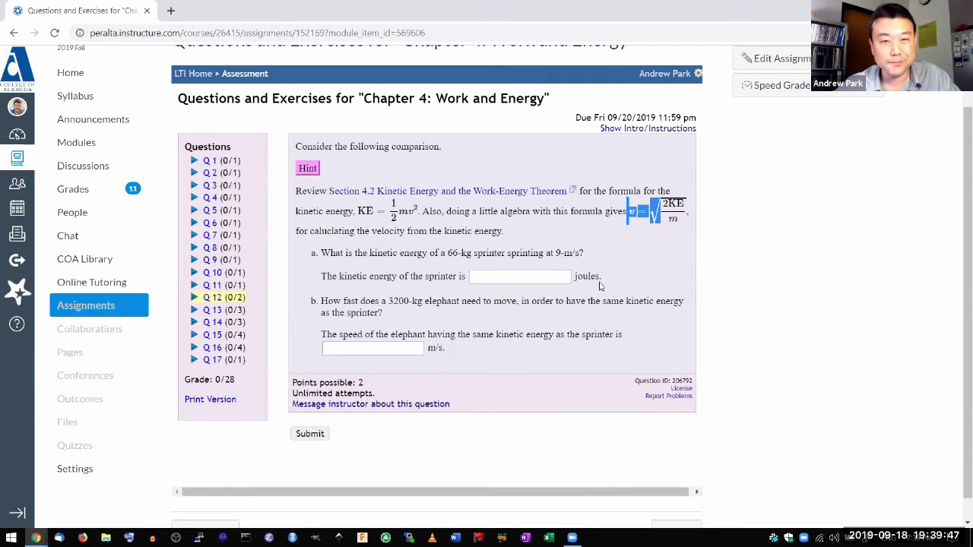
left_click(495, 300)
left_click(215, 311)
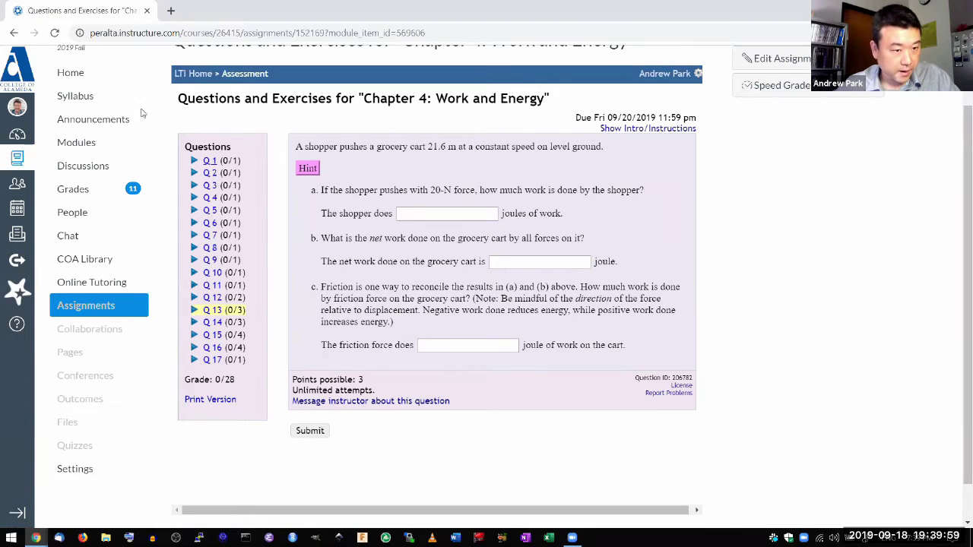
scroll(134, 108, "up", 1)
scroll(346, 146, "down", 1)
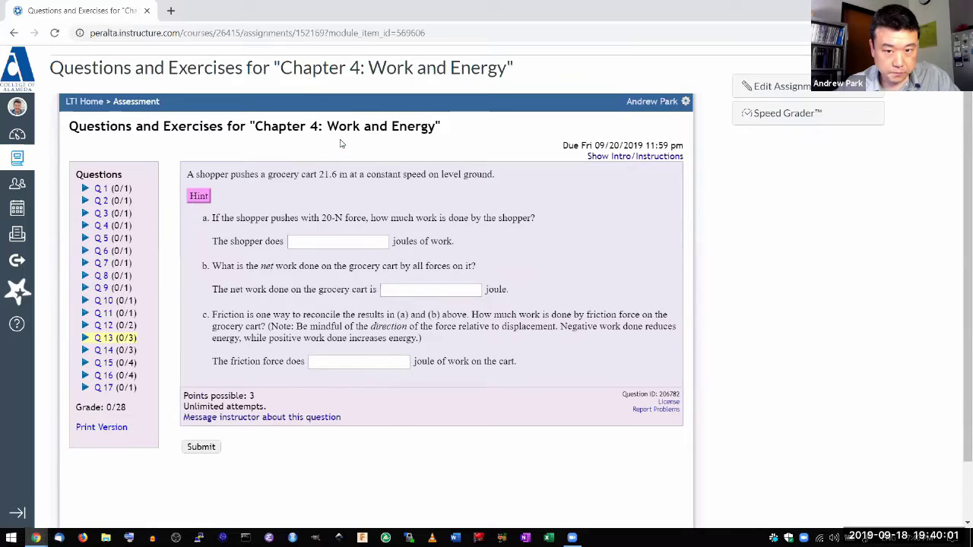
scroll(346, 169, "up", 1)
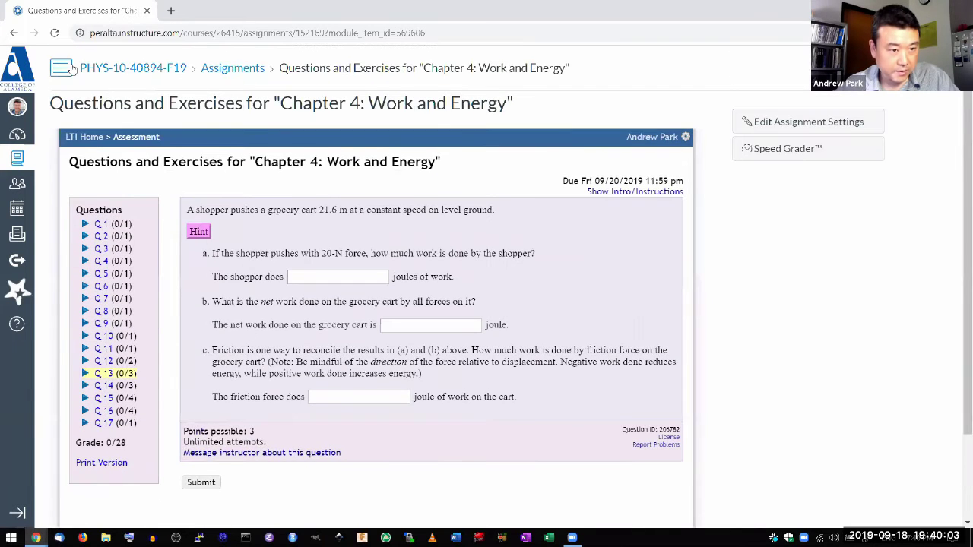
left_click(61, 68)
scroll(289, 124, "down", 1)
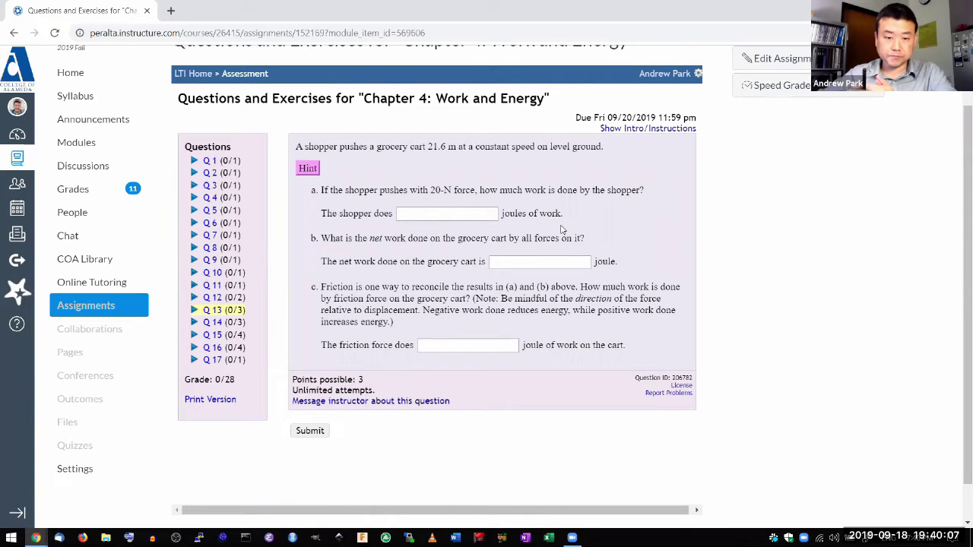
left_click(308, 169)
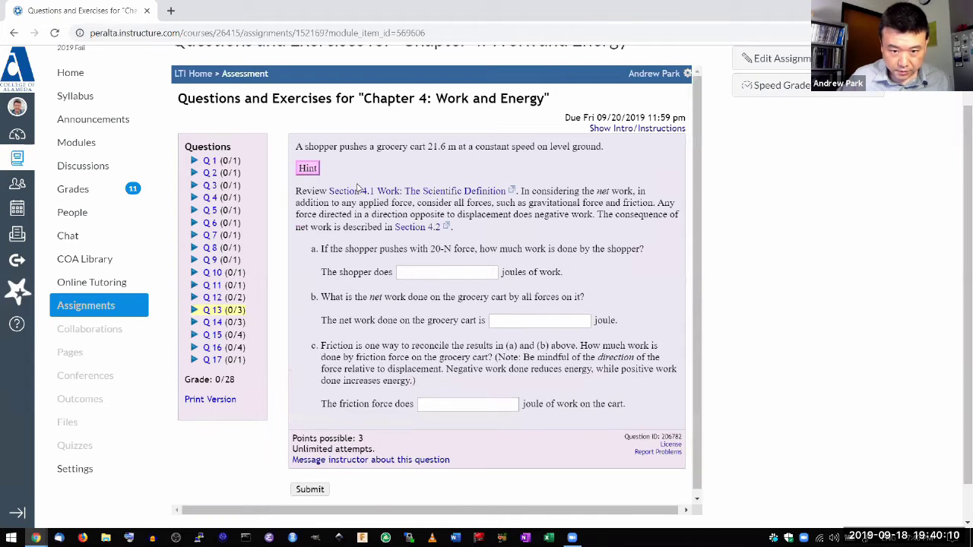
left_click(308, 168)
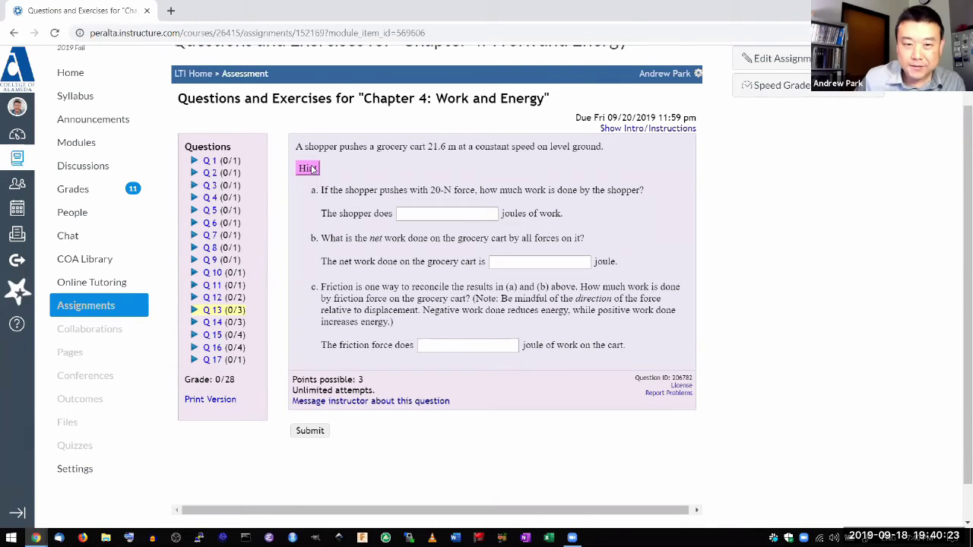
scroll(793, 296, "down", 1)
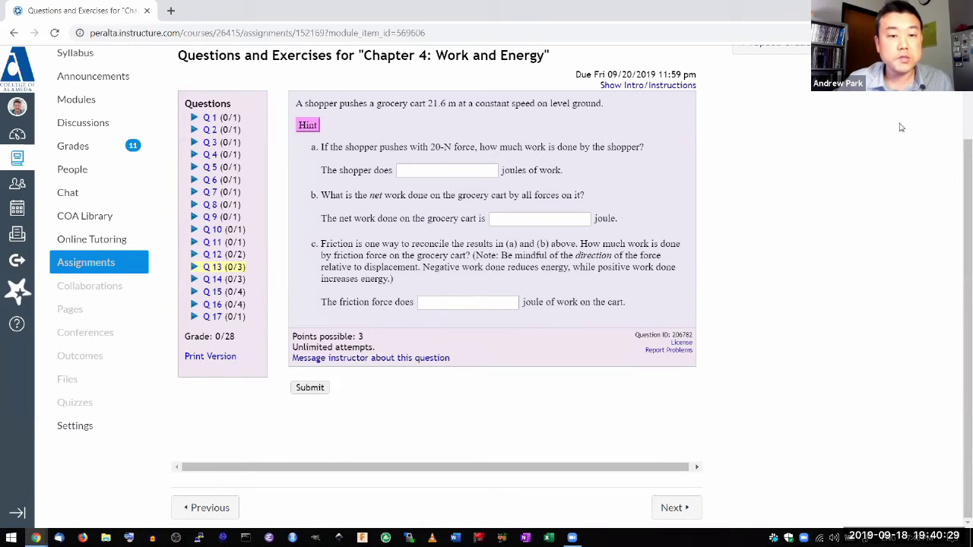
left_click_drag(293, 105, 600, 104)
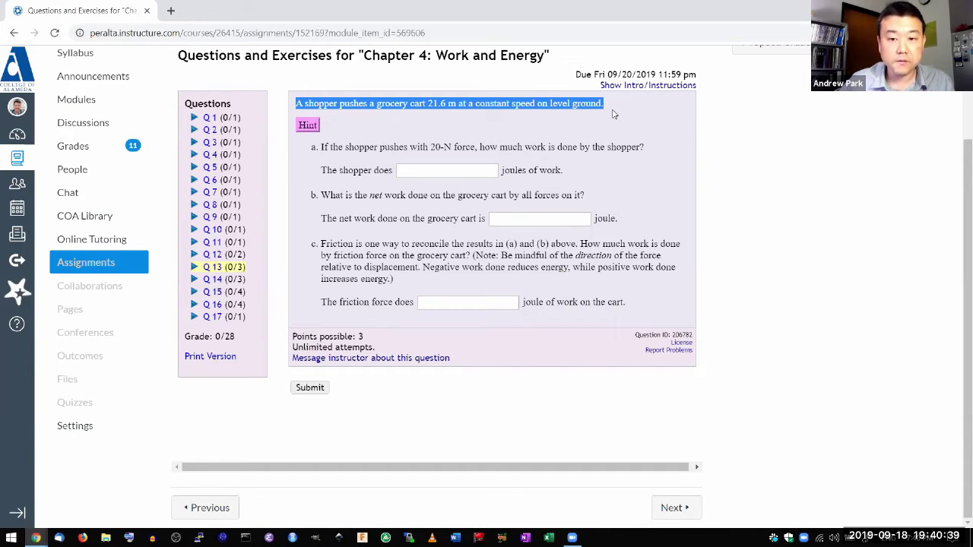
left_click(614, 114)
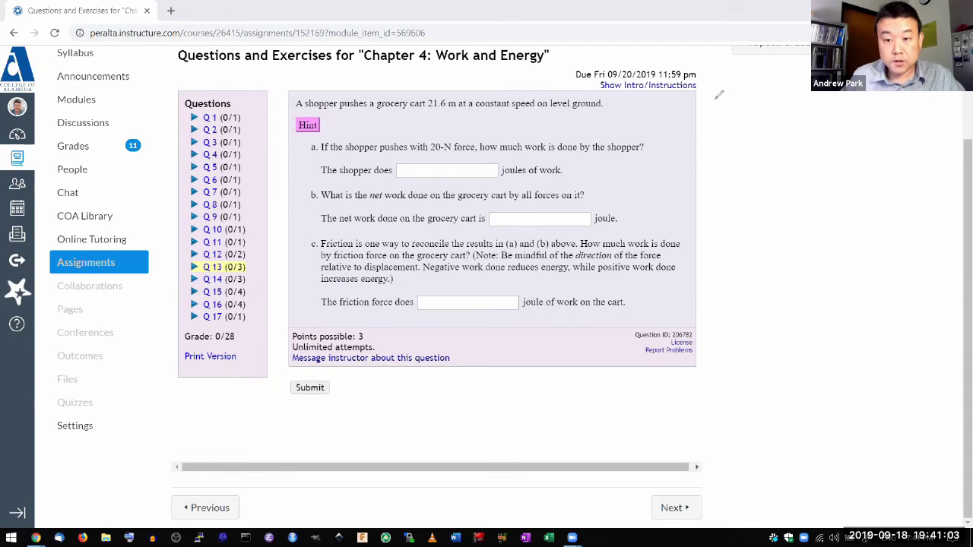
Handwrite W=F·d beside question 13 and underline the 21.6 m distance.
left_click_drag(716, 95, 738, 99)
left_click_drag(728, 105, 744, 109)
left_click_drag(743, 93, 754, 93)
mouse_move(743, 101)
left_mouse_down()
mouse_move(774, 95)
mouse_move(774, 109)
left_mouse_up()
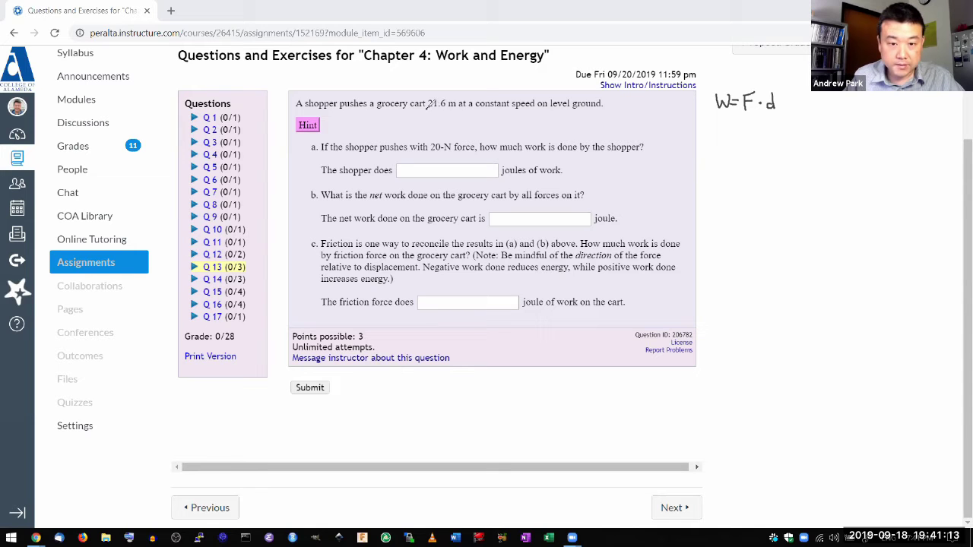
left_click_drag(427, 109, 454, 108)
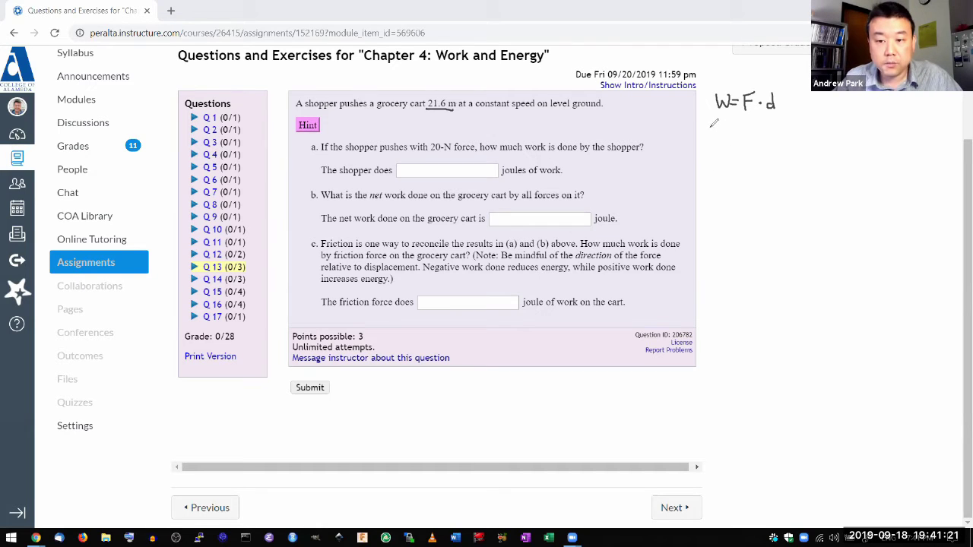
Write KE=½mv² below it, and highlight it, 'a constant speed' and part a in yellow.
mouse_move(707, 130)
left_mouse_down()
mouse_move(707, 141)
mouse_move(736, 129)
mouse_move(756, 150)
mouse_move(786, 121)
mouse_move(791, 128)
left_mouse_up()
left_click(771, 135)
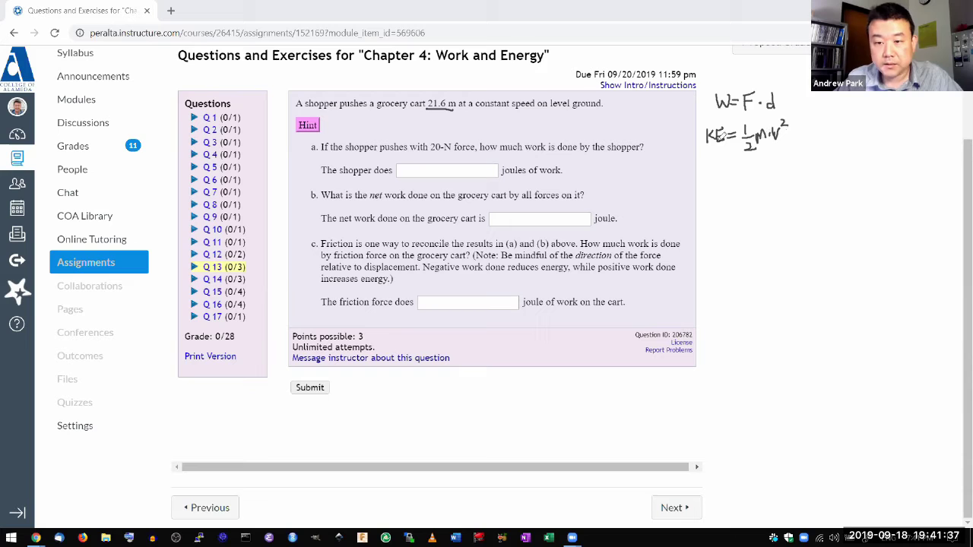
mouse_move(781, 129)
left_mouse_down()
mouse_move(709, 135)
mouse_move(756, 135)
mouse_move(752, 145)
left_mouse_up()
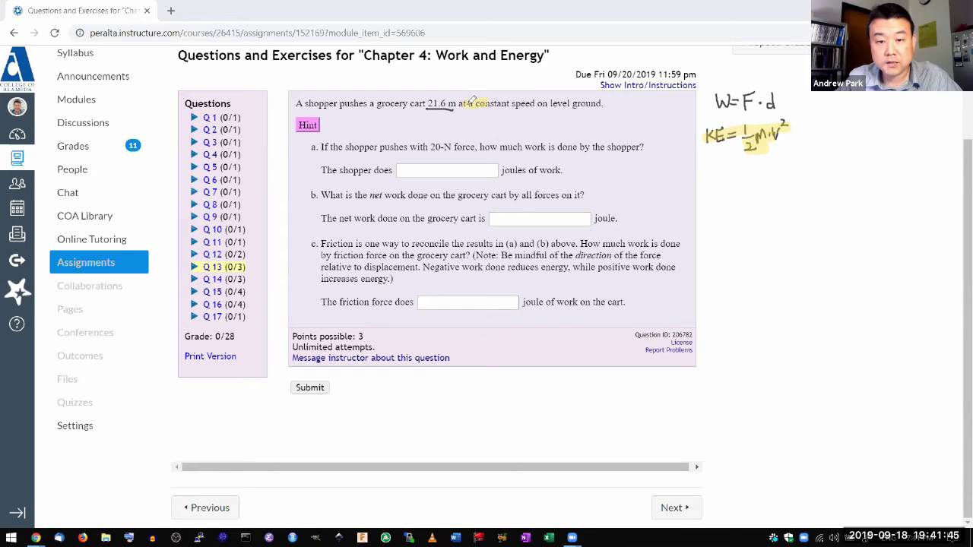
left_click_drag(487, 103, 536, 103)
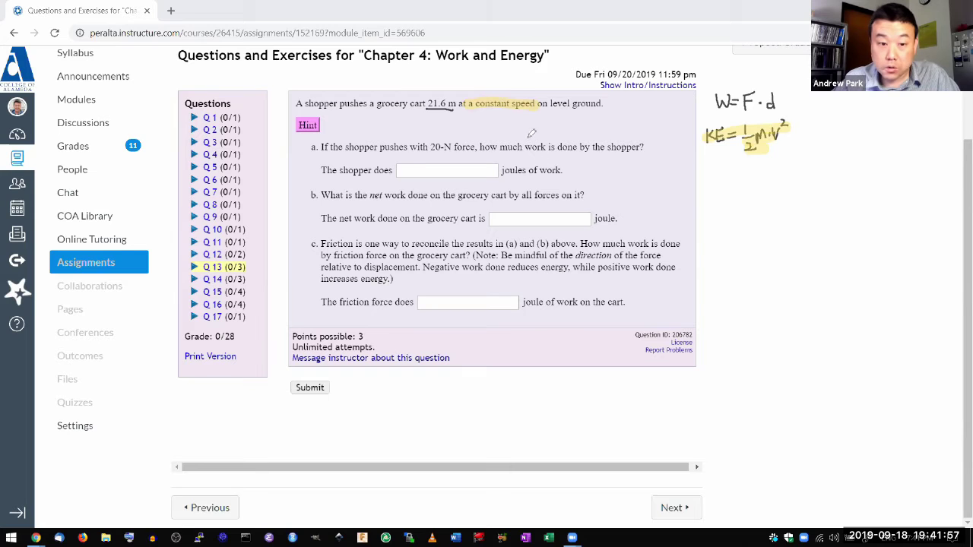
left_click_drag(308, 146, 318, 147)
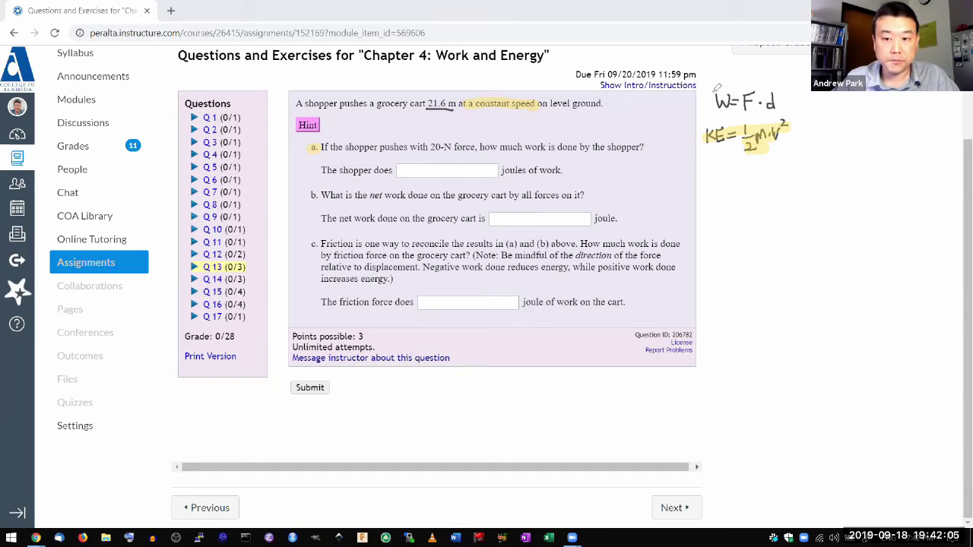
Highlight the W=F·d note, 21.6 m and the 20-N force in red.
left_click_drag(712, 101, 783, 104)
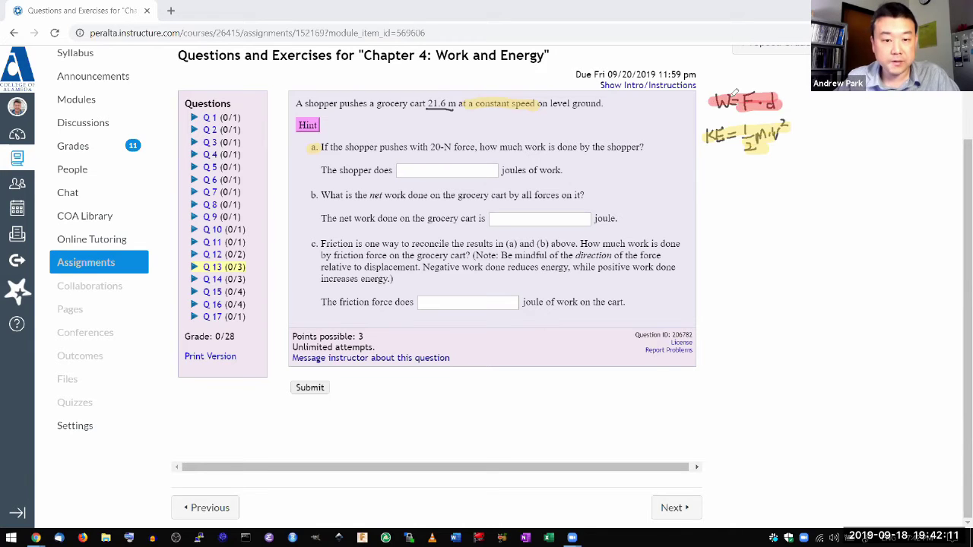
left_click_drag(427, 104, 456, 104)
mouse_move(446, 147)
left_mouse_down()
mouse_move(430, 146)
mouse_move(456, 147)
left_mouse_up()
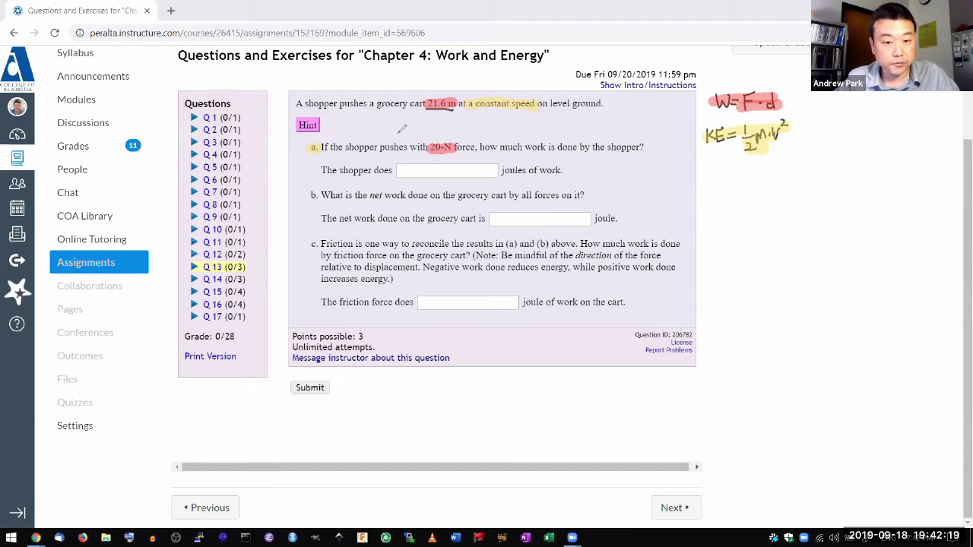
Write W = 20 N · 21.6 m = 432 joule in red and underline the result and units.
mouse_move(388, 122)
left_mouse_down()
mouse_move(396, 133)
mouse_move(414, 124)
left_mouse_up()
mouse_move(408, 129)
left_mouse_down()
mouse_move(456, 121)
mouse_move(538, 128)
left_mouse_up()
left_click(463, 127)
left_click(492, 129)
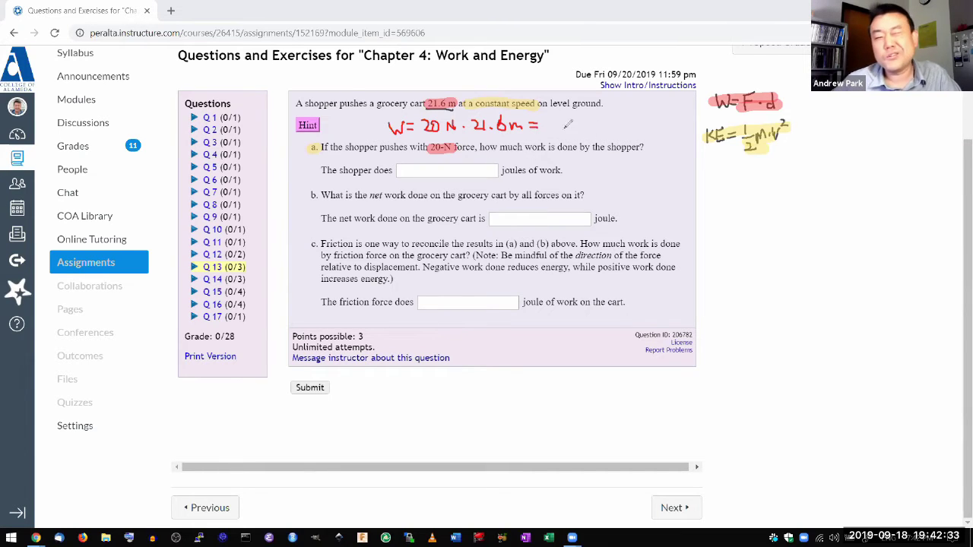
left_click_drag(551, 118, 556, 134)
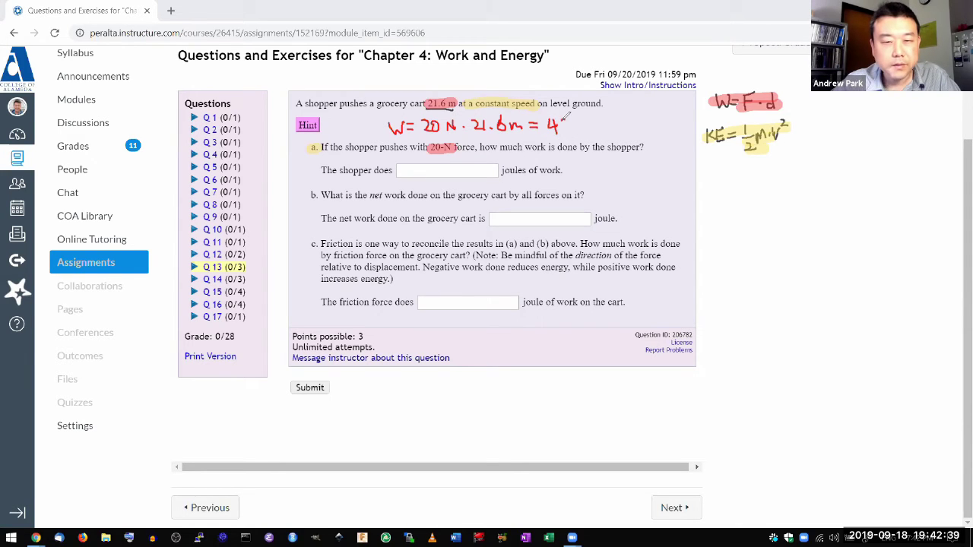
left_click_drag(560, 120, 578, 131)
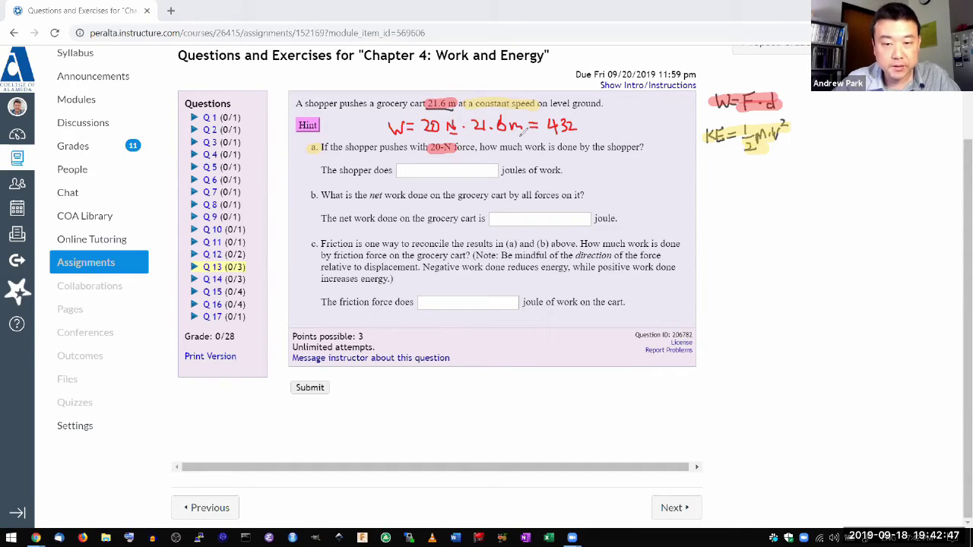
left_click_drag(510, 135, 524, 135)
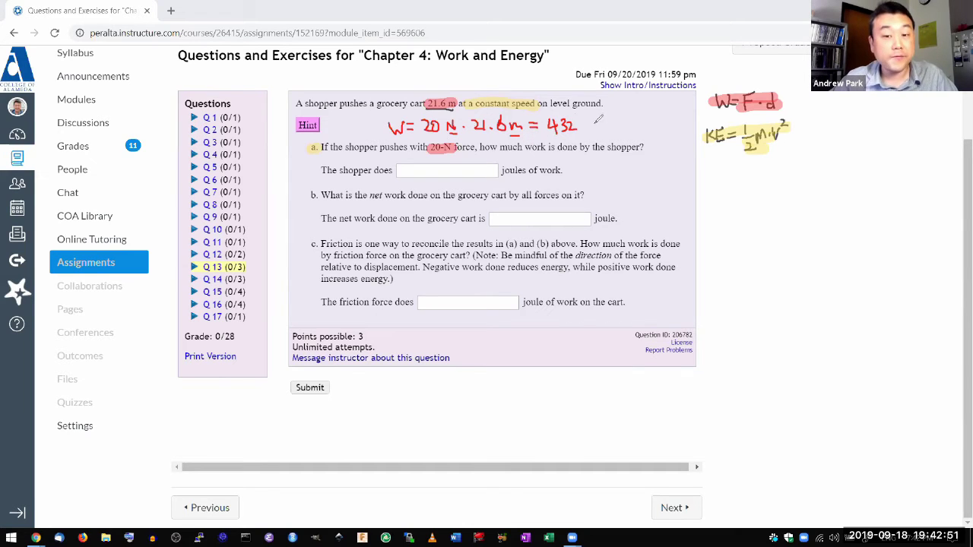
mouse_move(590, 120)
left_mouse_down()
mouse_move(584, 131)
mouse_move(593, 119)
mouse_move(616, 124)
left_mouse_up()
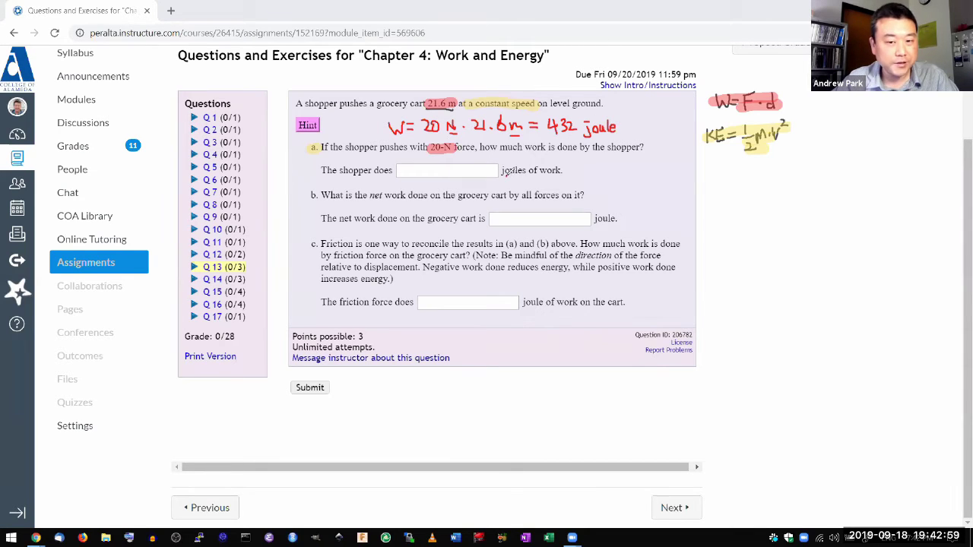
left_click_drag(503, 175, 521, 175)
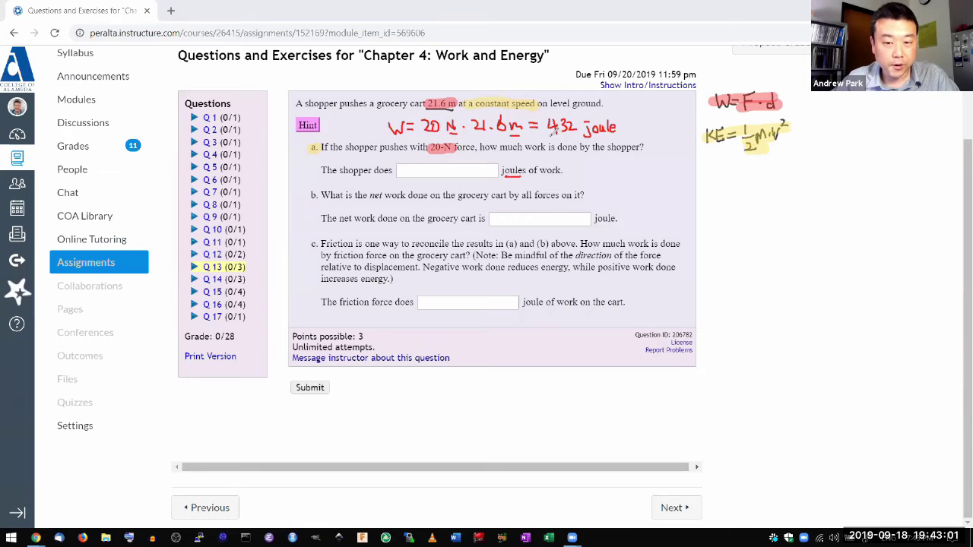
left_click_drag(549, 135, 575, 135)
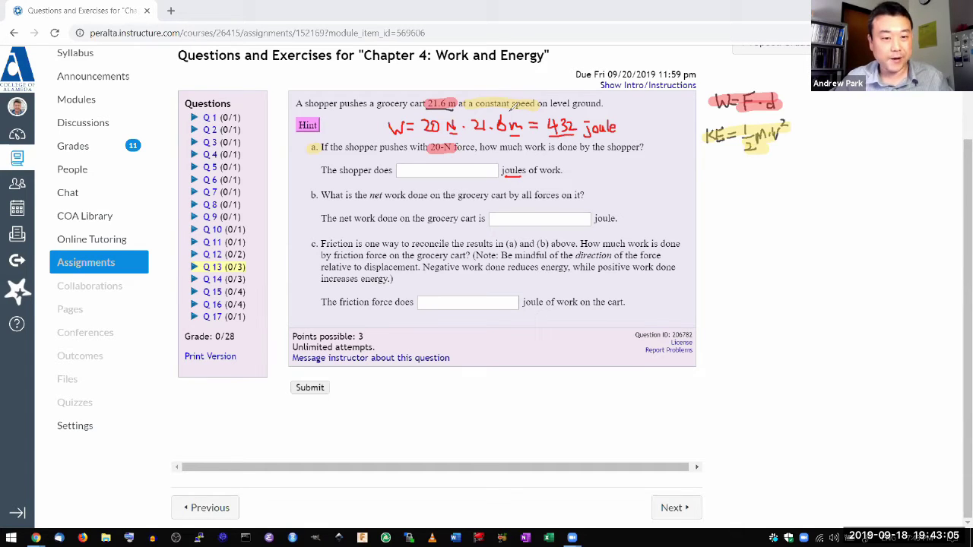
Enter 432 in part a and submit, confirming despite the unanswered parts.
left_click(414, 169)
type("432")
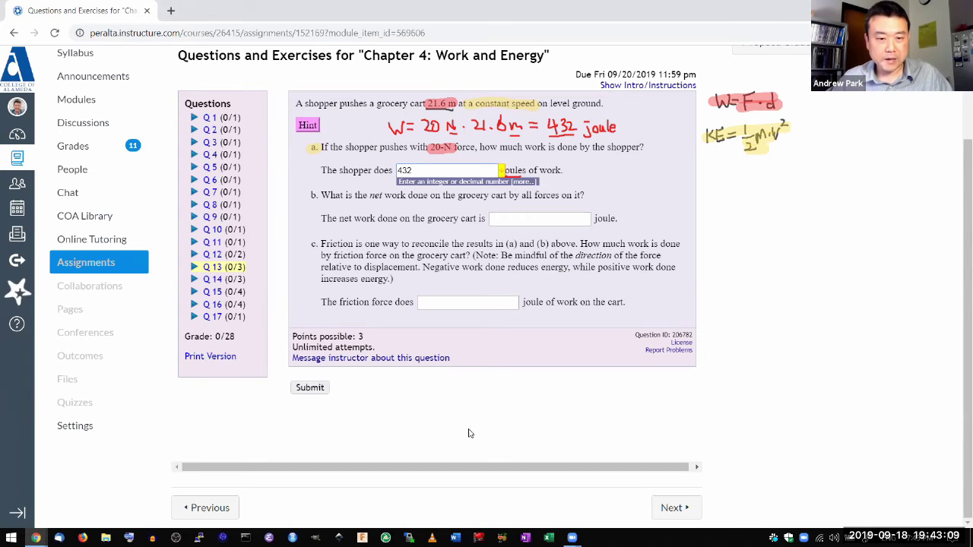
left_click(491, 280)
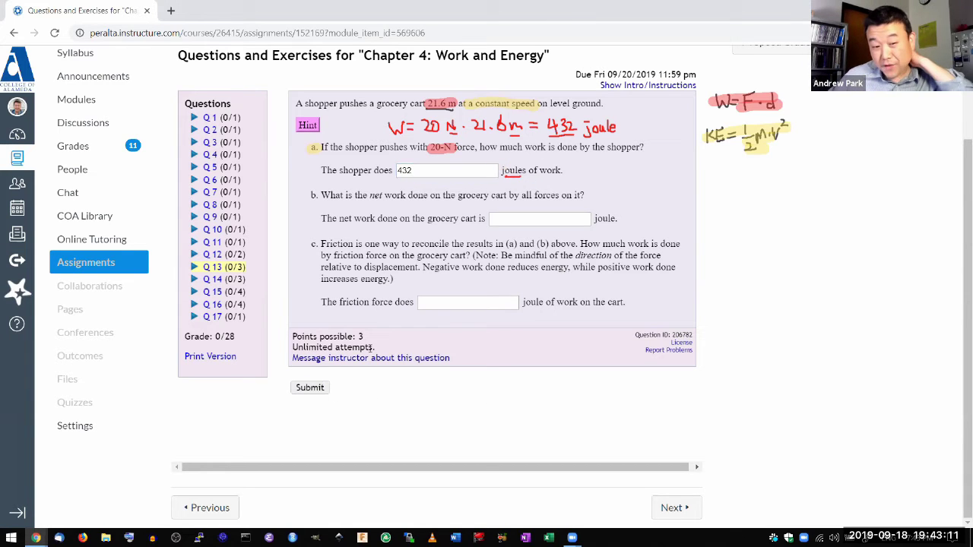
left_click_drag(377, 348, 294, 345)
left_click(362, 262)
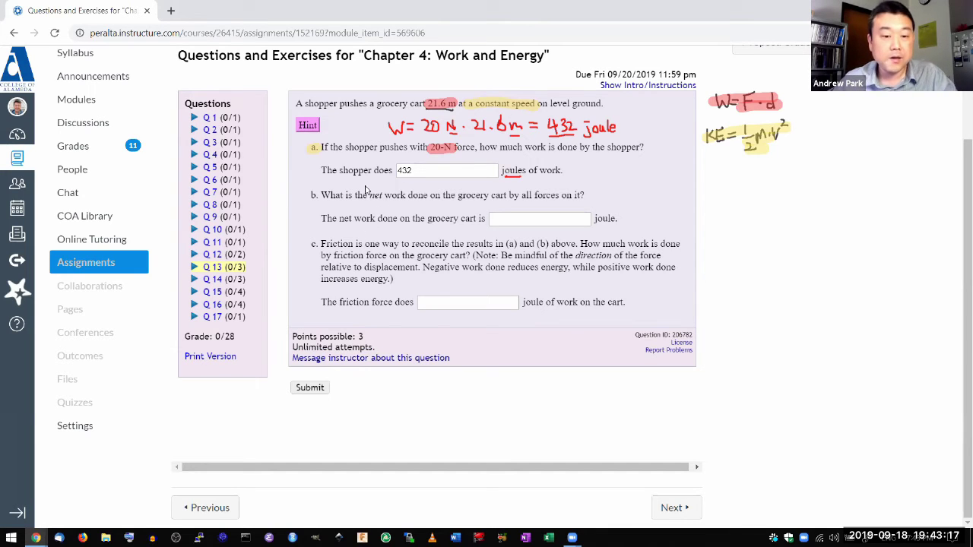
left_click(308, 388)
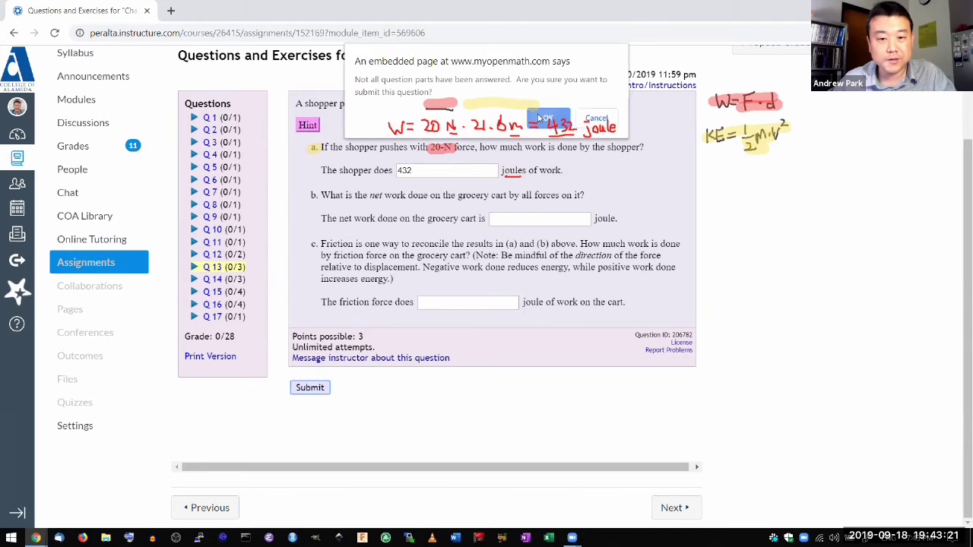
left_click(543, 118)
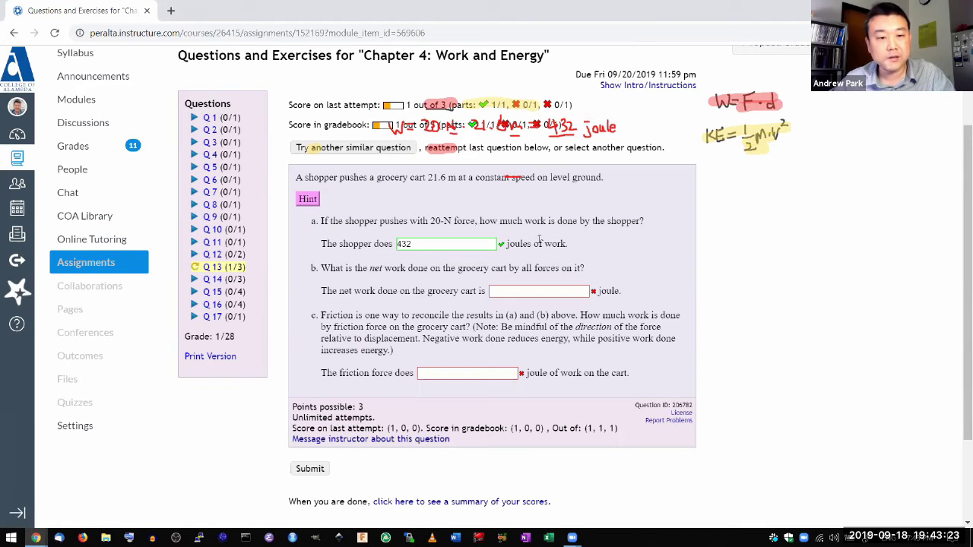
scroll(540, 240, "down", 1)
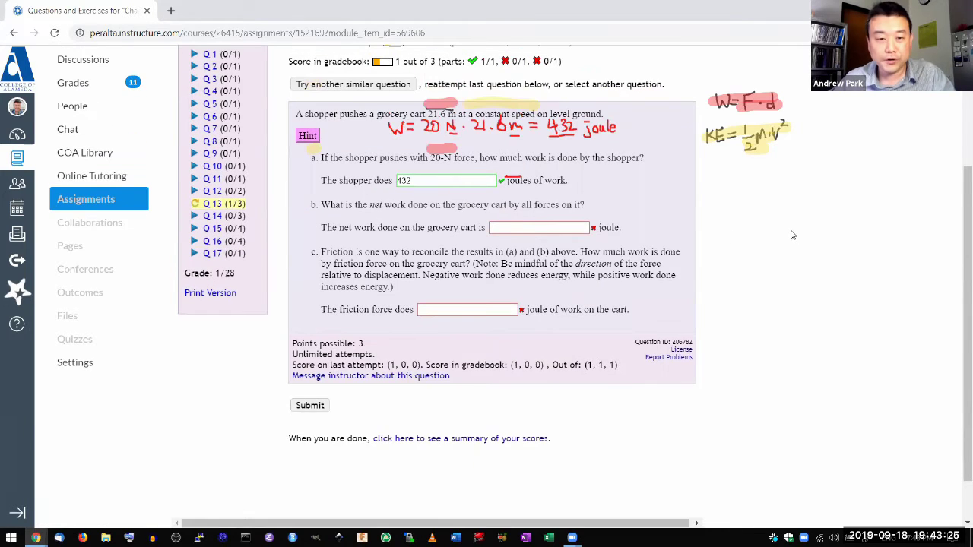
scroll(790, 235, "down", 1)
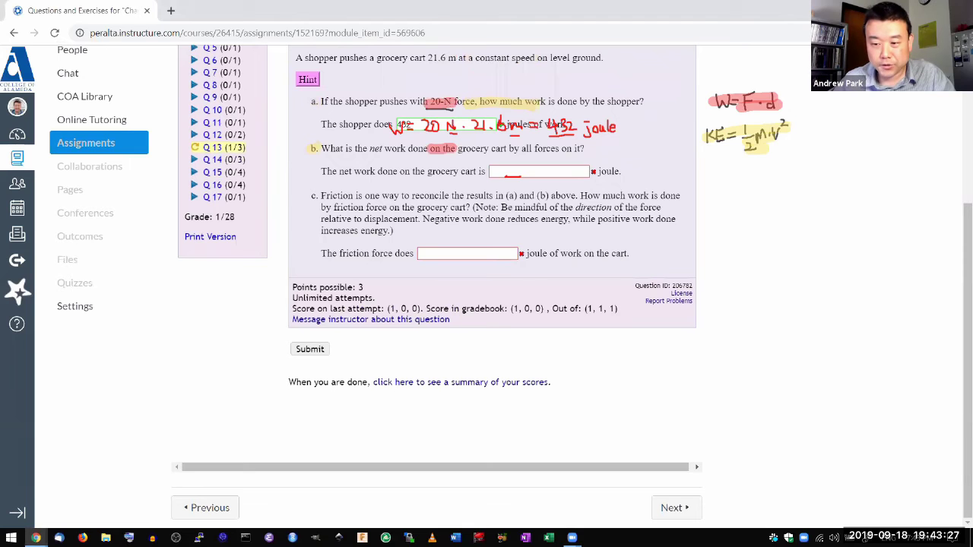
left_click_drag(958, 289, 958, 260)
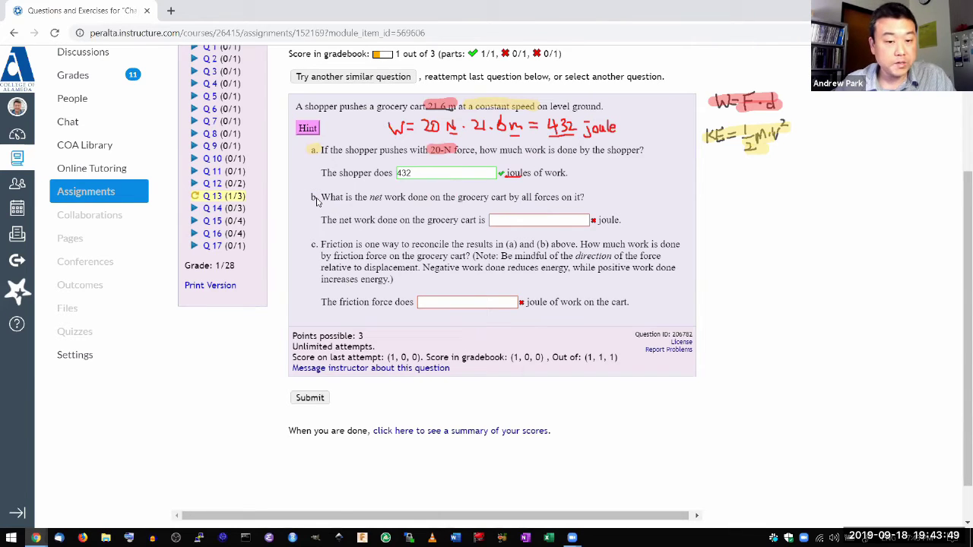
left_click_drag(321, 196, 588, 196)
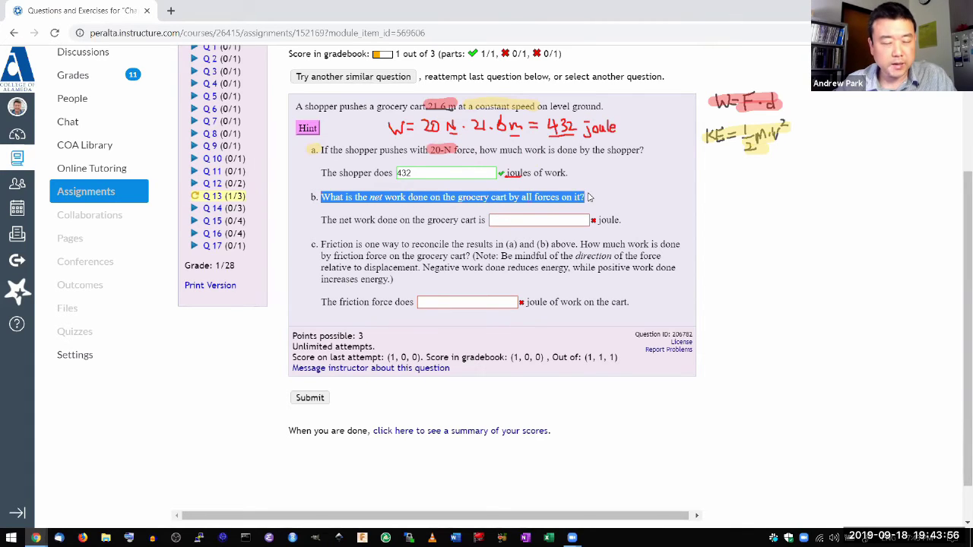
left_click(437, 192)
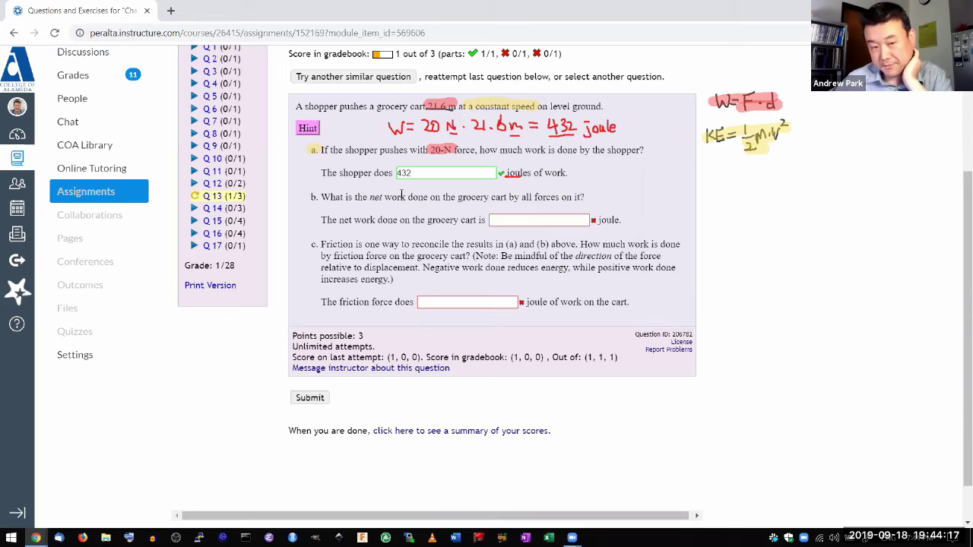
left_click(308, 127)
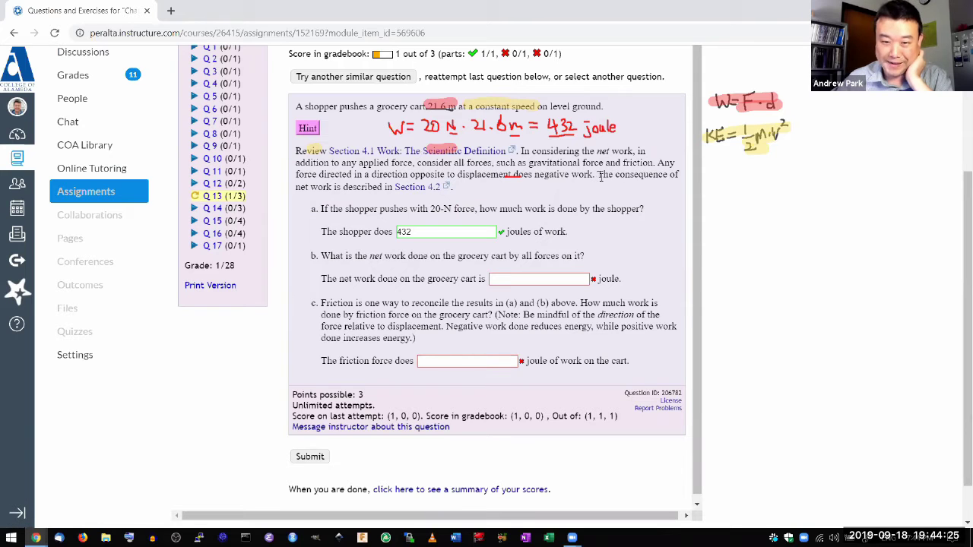
left_click_drag(598, 174, 453, 188)
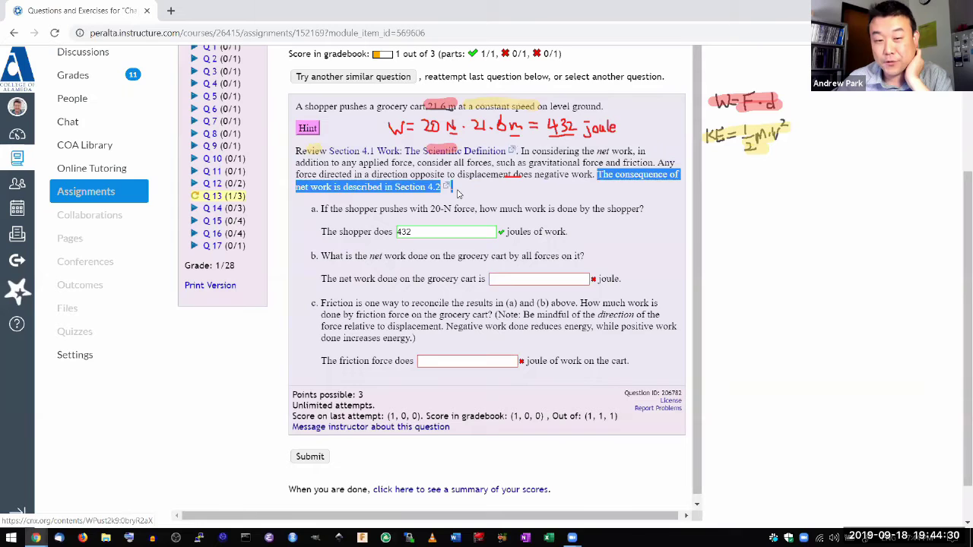
left_click(304, 131)
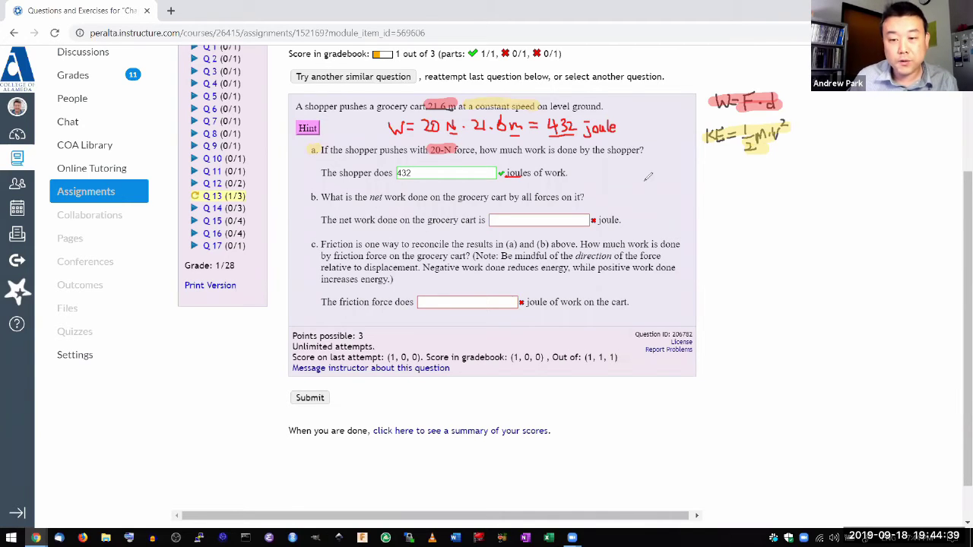
Handwrite 'net work = ΔKE' beside part b and underline it.
mouse_move(666, 182)
left_mouse_down()
mouse_move(666, 193)
mouse_move(691, 181)
mouse_move(739, 186)
left_mouse_up()
left_click_drag(731, 190, 739, 190)
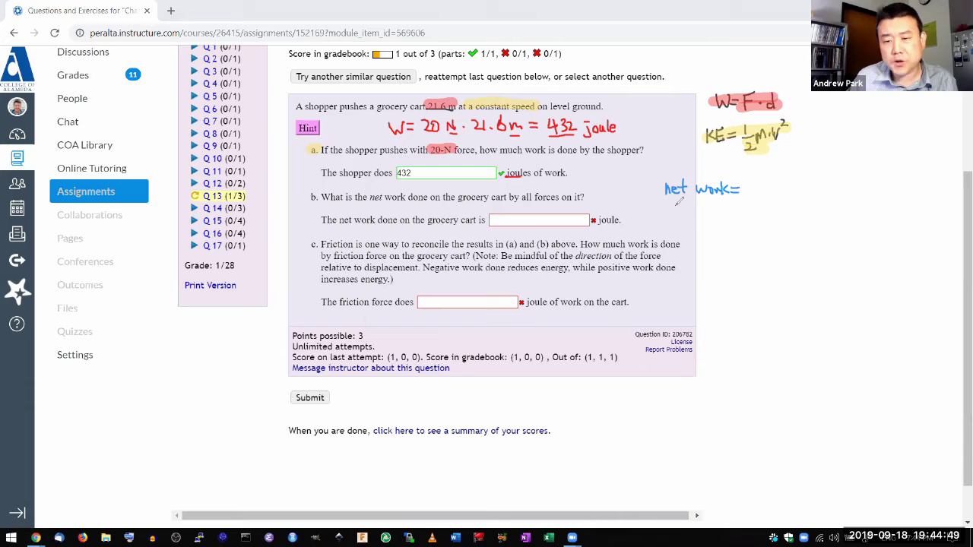
left_click_drag(667, 200, 738, 201)
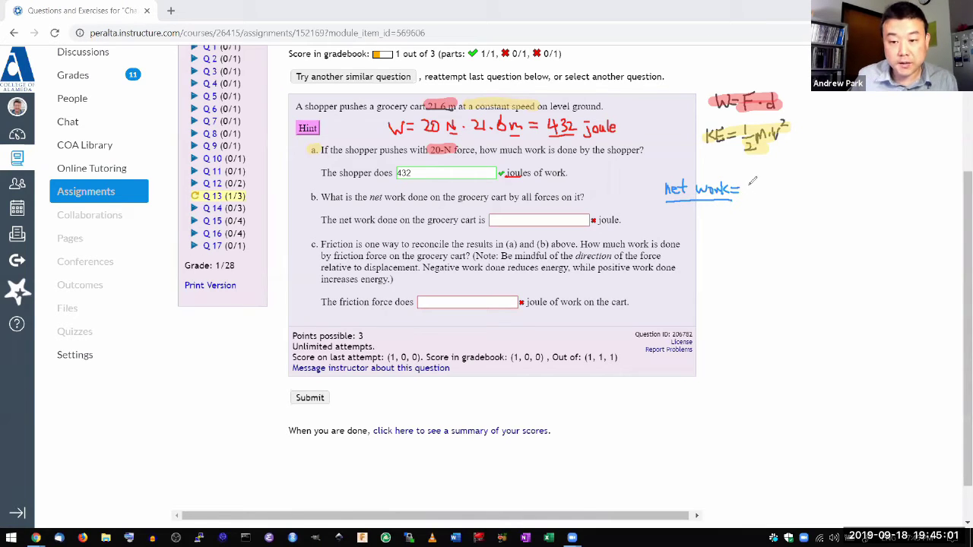
mouse_move(752, 180)
left_mouse_down()
mouse_move(746, 194)
mouse_move(768, 194)
mouse_move(780, 179)
left_mouse_up()
left_click_drag(769, 186, 781, 192)
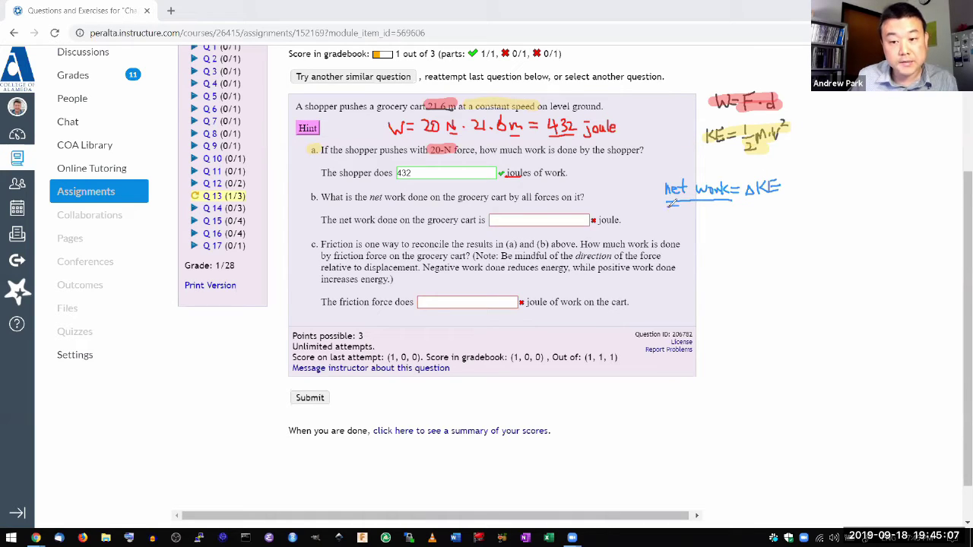
left_click_drag(668, 202, 787, 202)
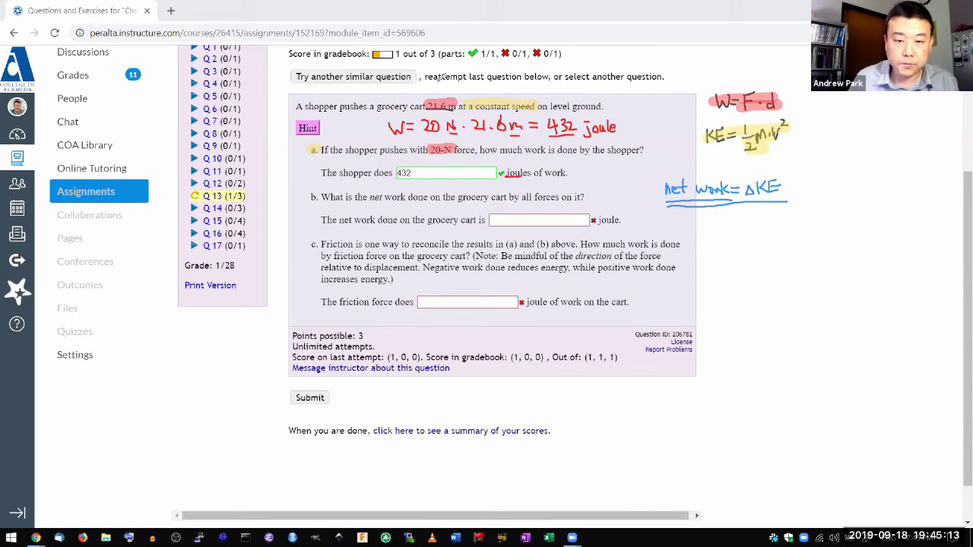
Box 'a constant speed', mark the KE formula, prefix the note with 0, and box the 20-N force.
mouse_move(461, 92)
left_mouse_down()
mouse_move(460, 115)
mouse_move(523, 118)
left_mouse_up()
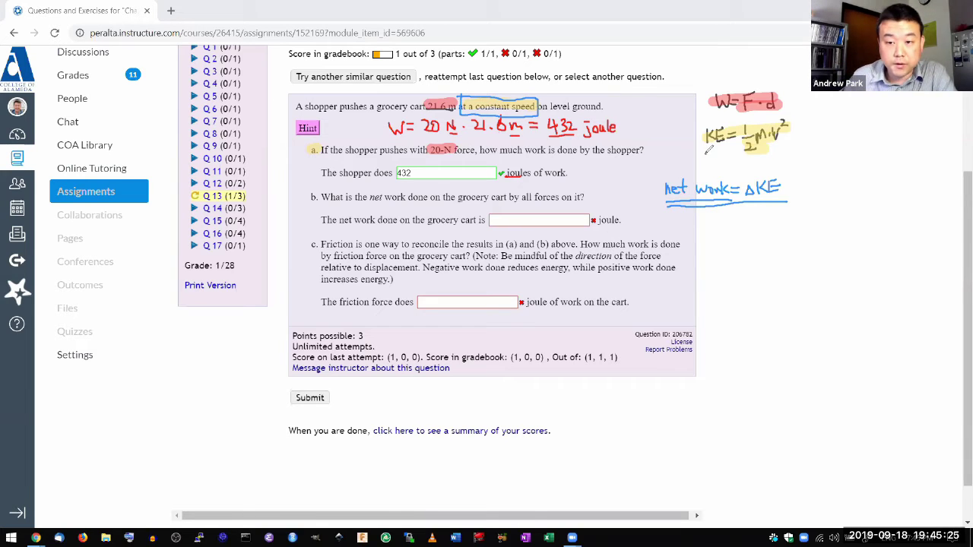
left_click_drag(708, 149, 784, 153)
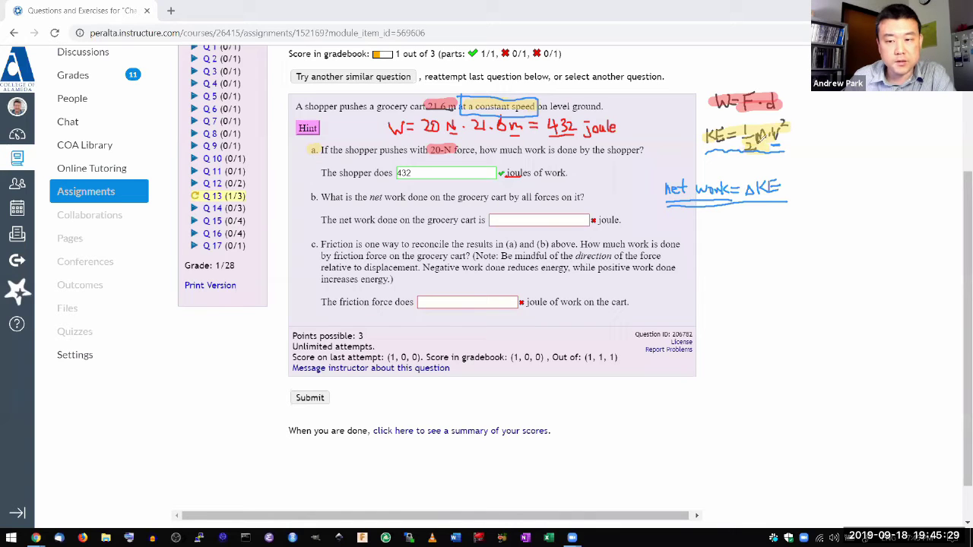
left_click_drag(768, 144, 672, 139)
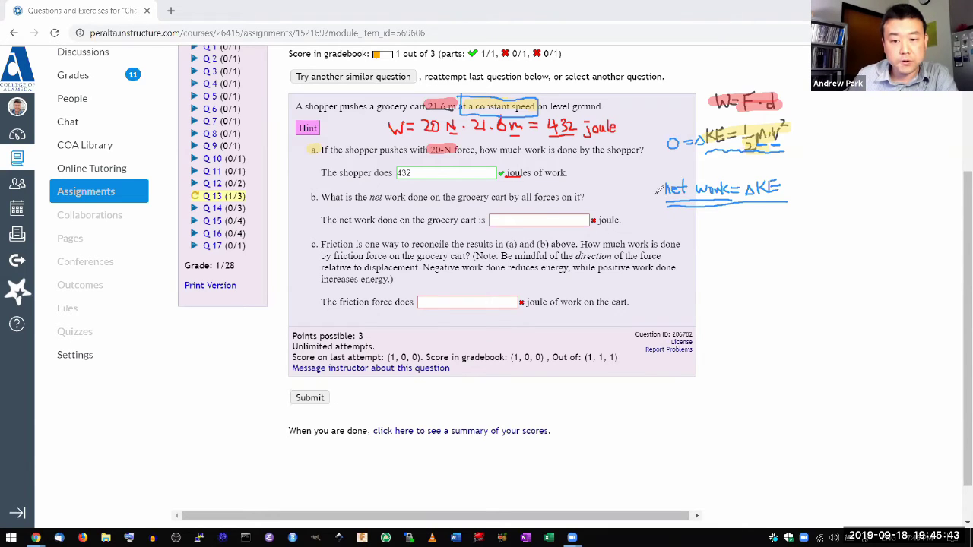
left_click_drag(659, 190, 636, 182)
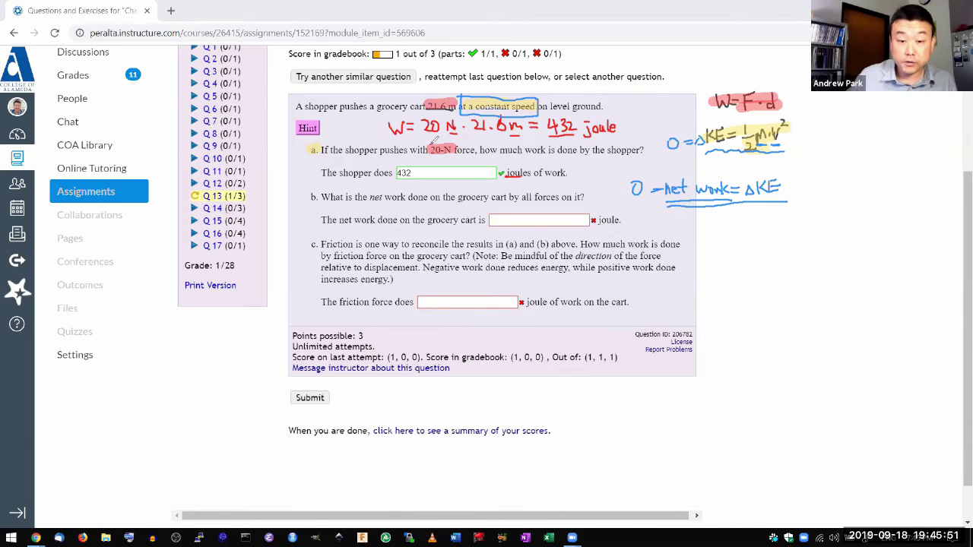
mouse_move(419, 142)
left_mouse_down()
mouse_move(467, 162)
mouse_move(476, 139)
mouse_move(419, 140)
left_mouse_up()
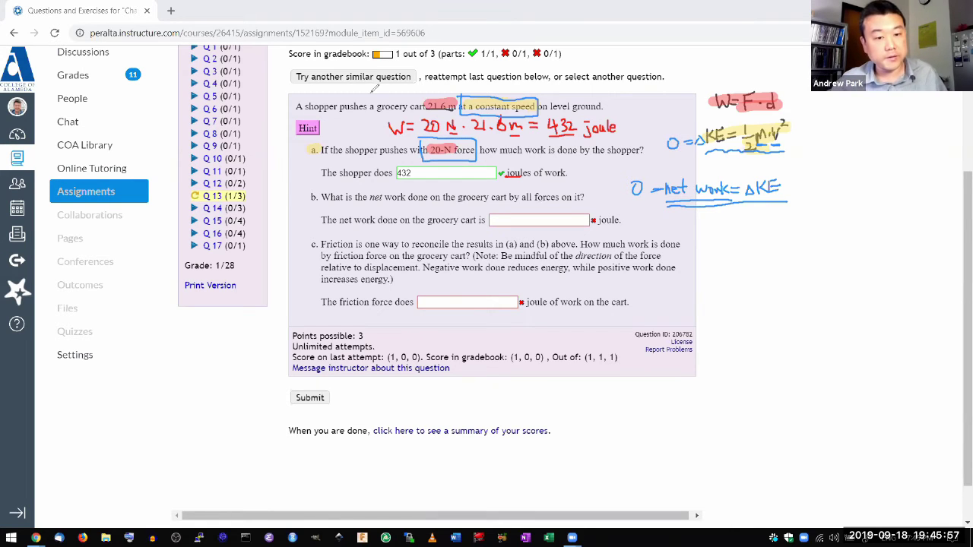
Answer part b with 0 joules net work and submit, leaving the friction part blank.
left_click(521, 225)
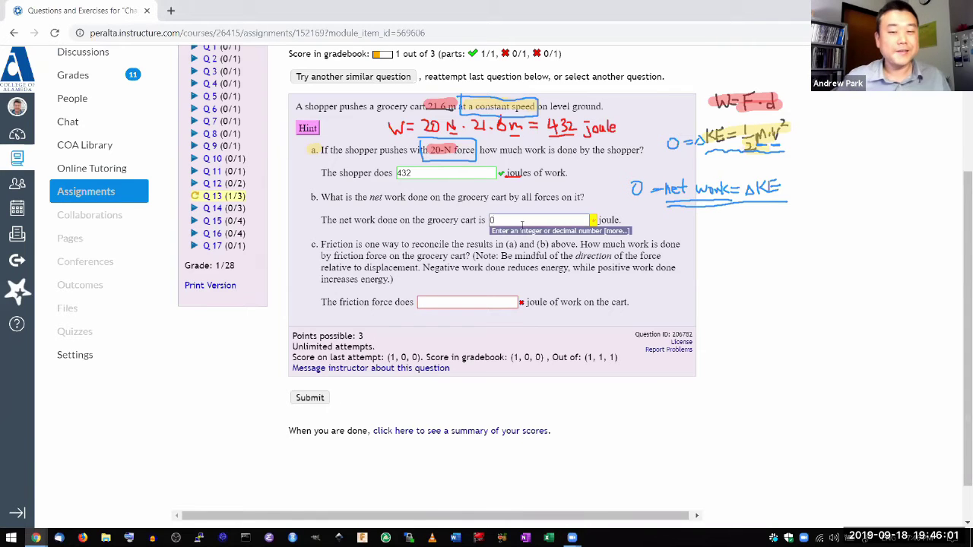
left_click(302, 397)
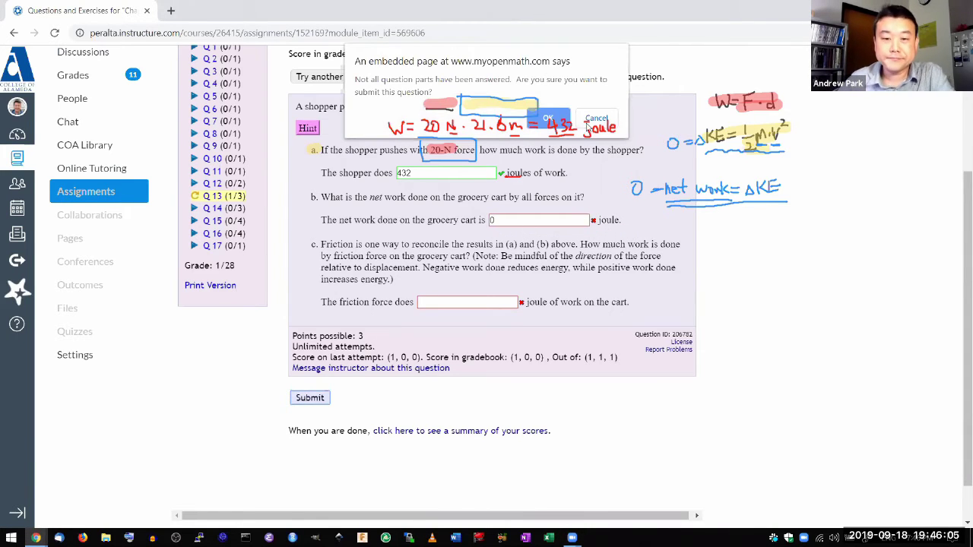
left_click(549, 120)
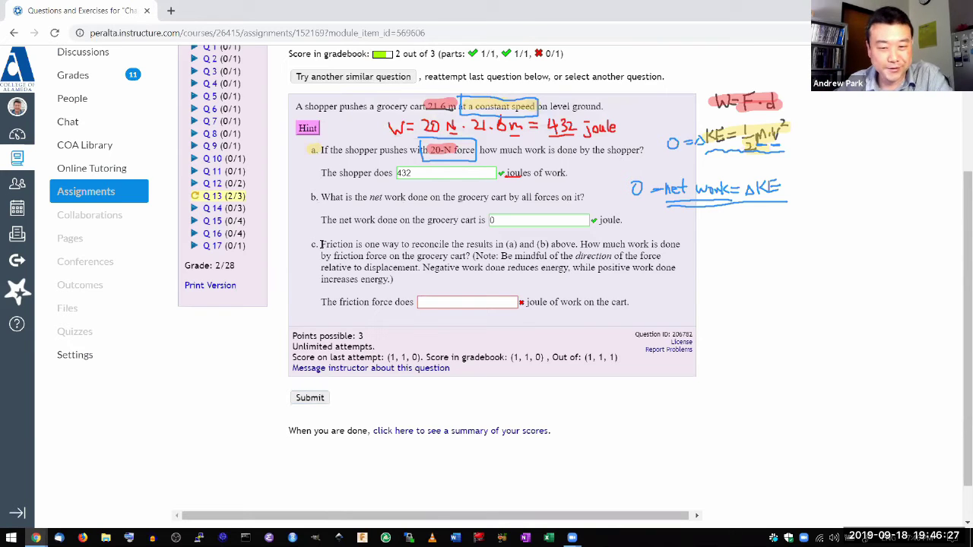
left_click_drag(320, 243, 354, 252)
Review parts a and b, highlighting the 432 answer and the word 'net'.
left_click(408, 239)
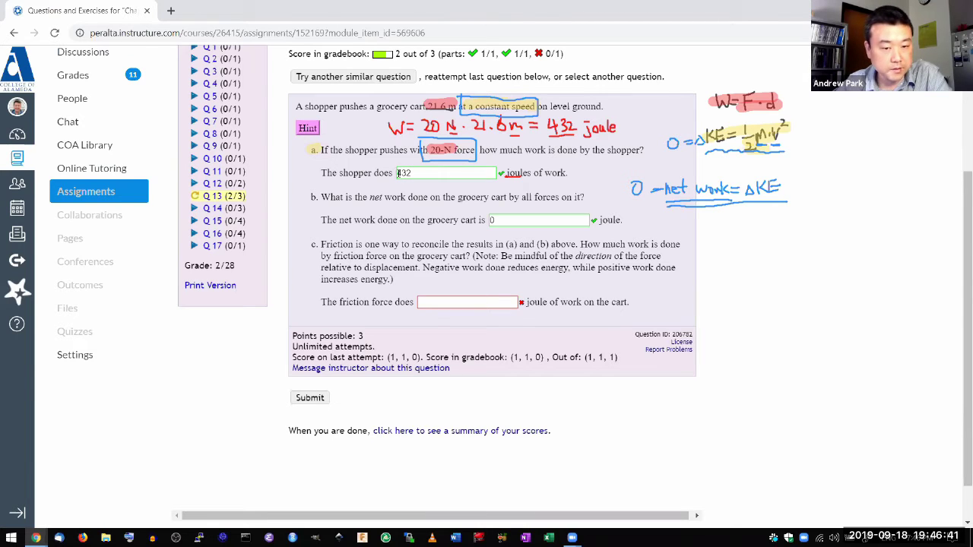
left_click_drag(397, 173, 412, 173)
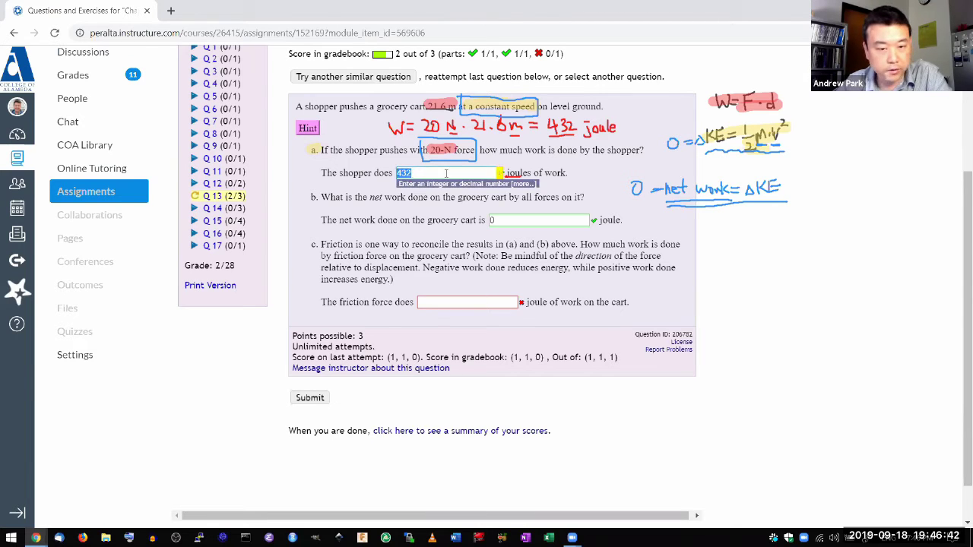
left_click(445, 216)
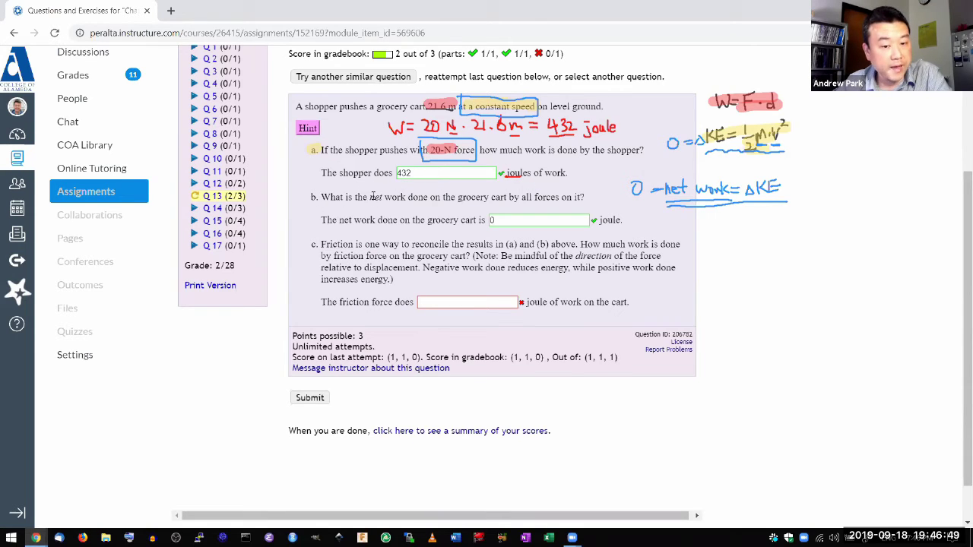
double_click(374, 196)
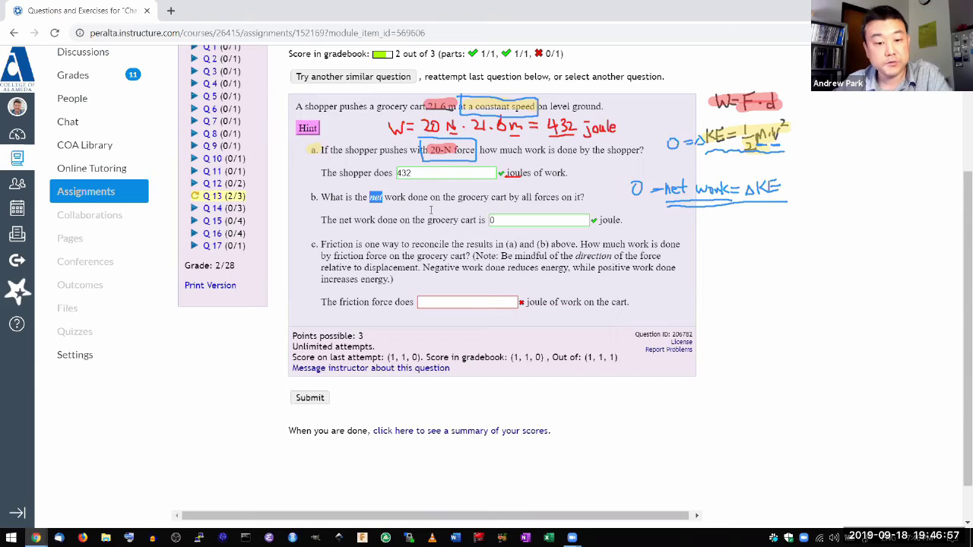
Enter -432 as the friction work in part c and submit question 13.
left_click(439, 300)
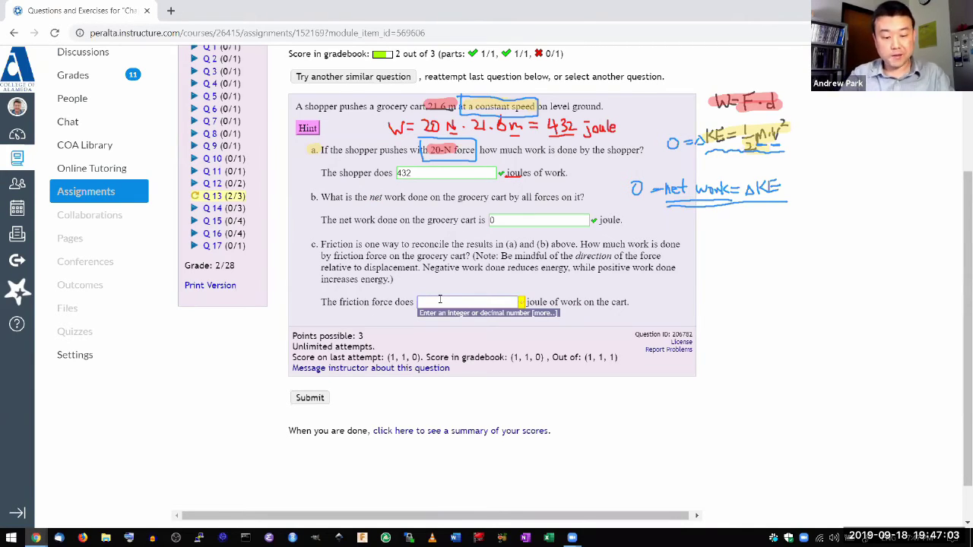
type("-432")
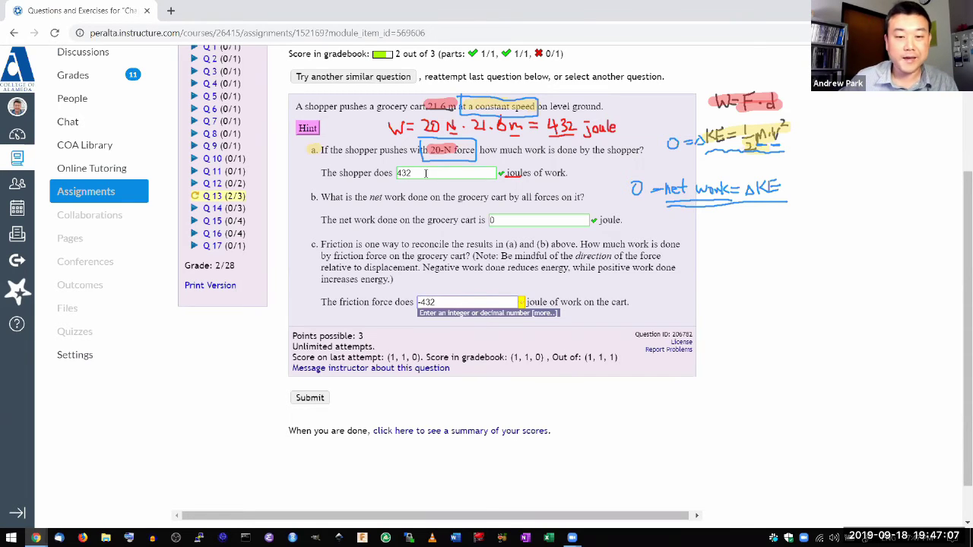
left_click_drag(425, 173, 396, 192)
left_click(436, 298)
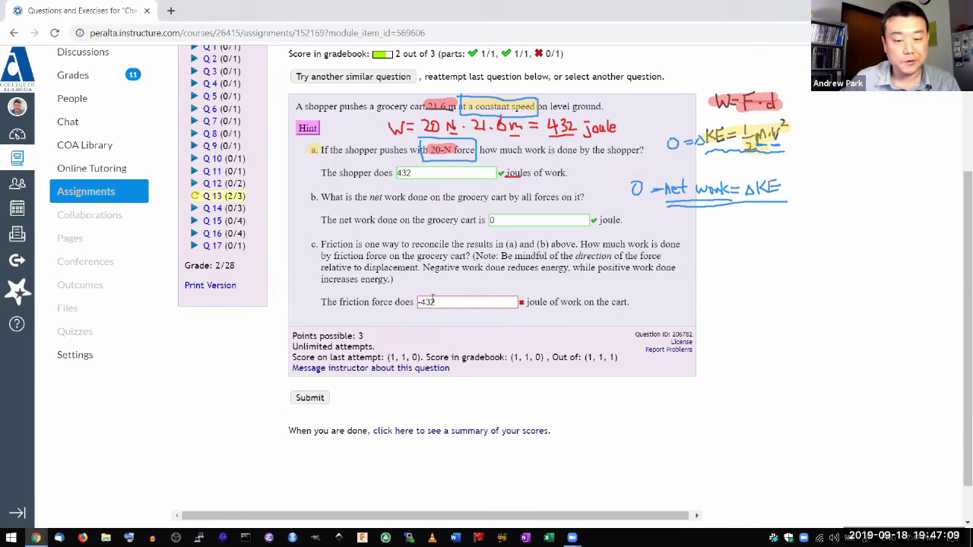
left_click(310, 398)
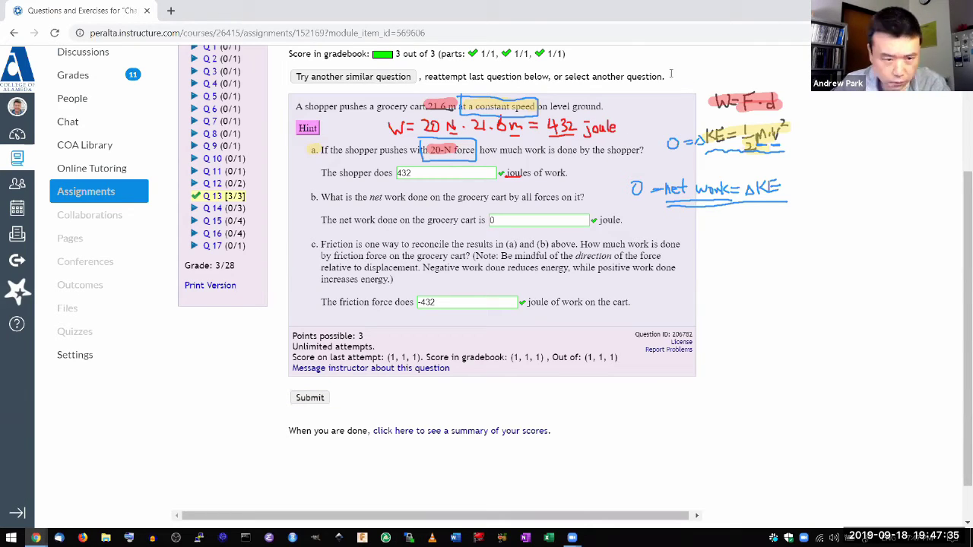
Clear the ink notes with Escape and move via Q14 to Q15, the shopping-cart speed problem.
key("Escape")
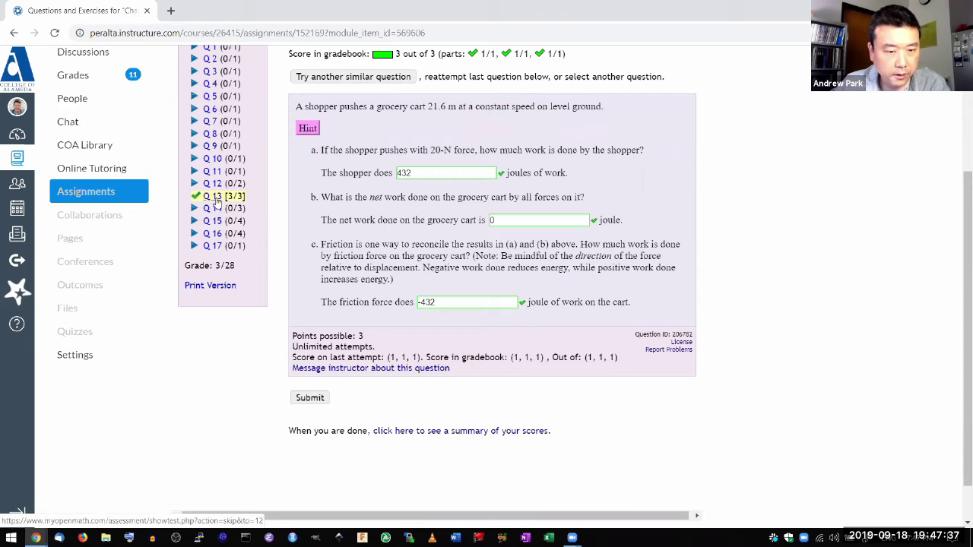
left_click(216, 210)
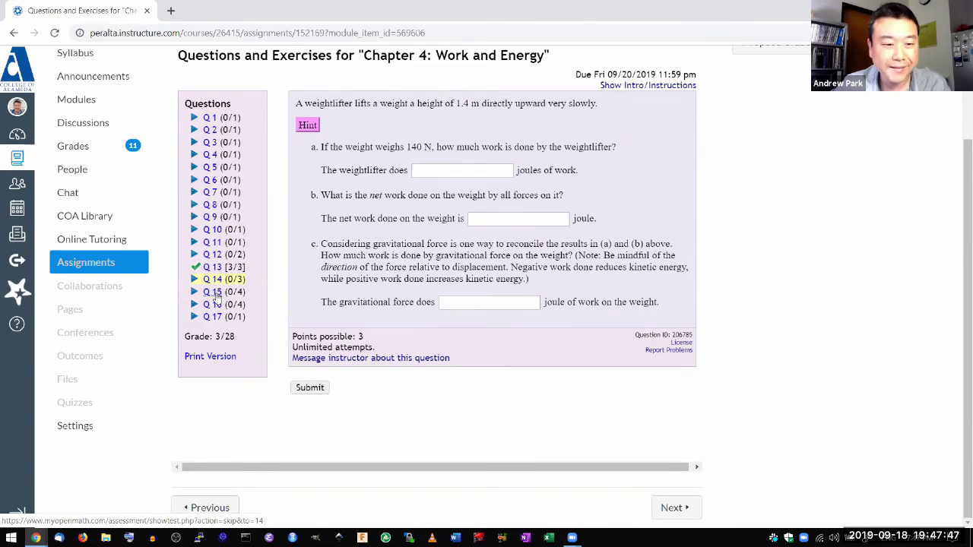
left_click(214, 293)
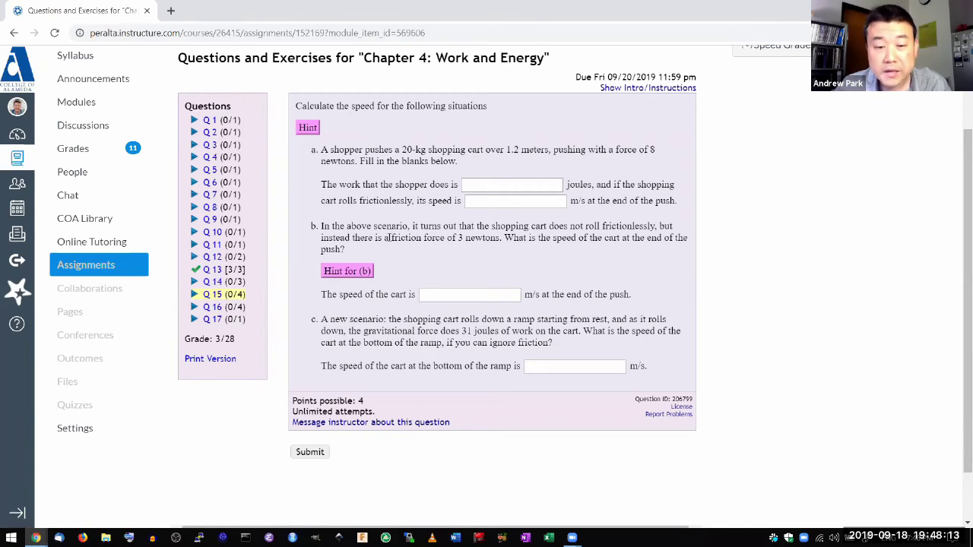
left_click_drag(390, 237, 445, 238)
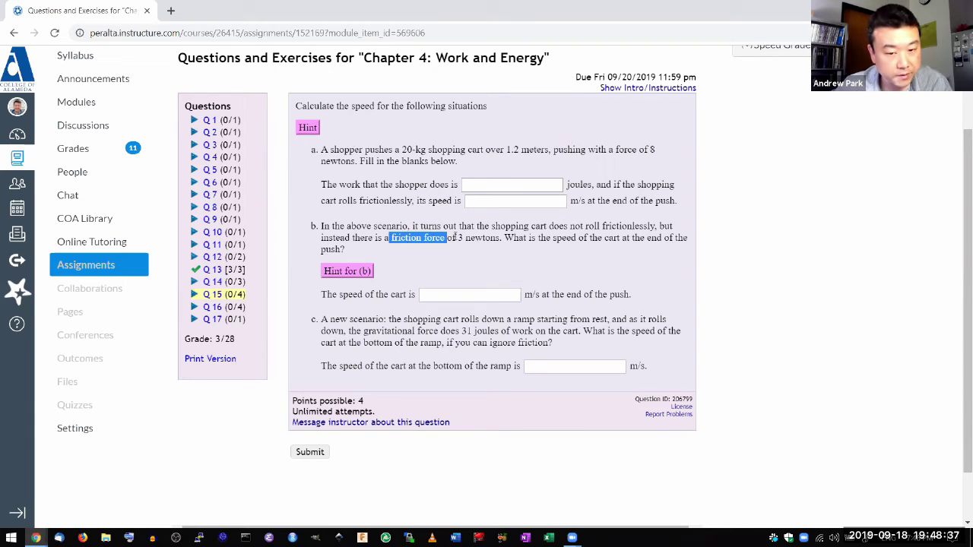
left_click_drag(457, 238, 499, 238)
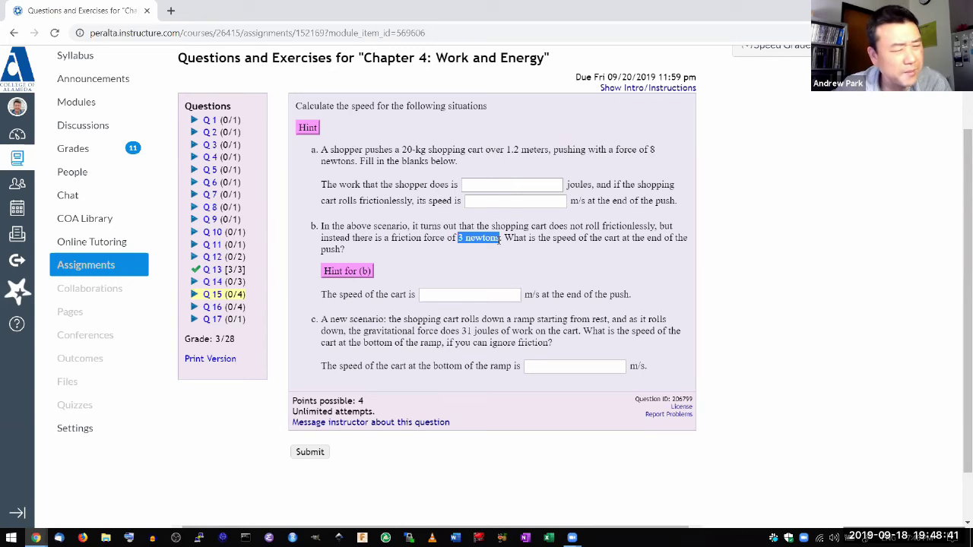
left_click(499, 254)
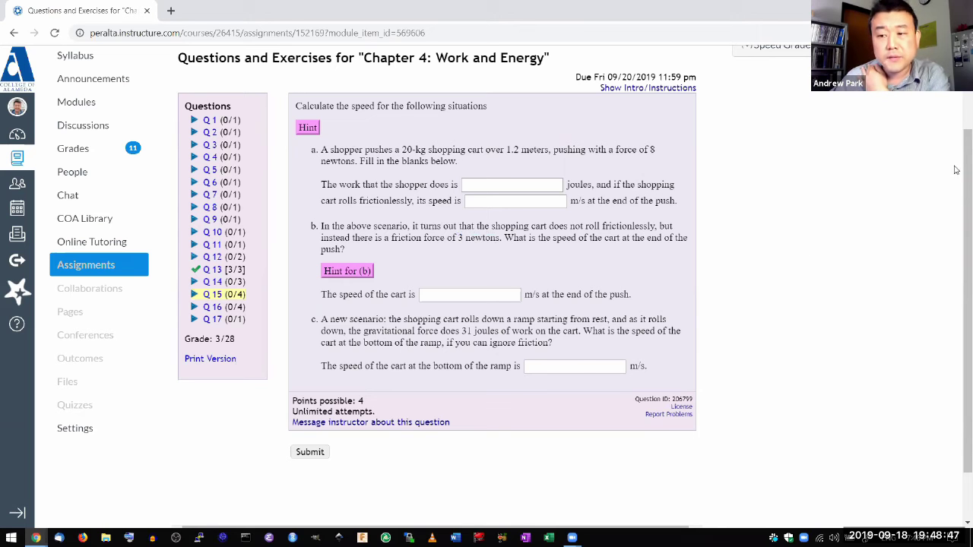
scroll(950, 156, "down", 1)
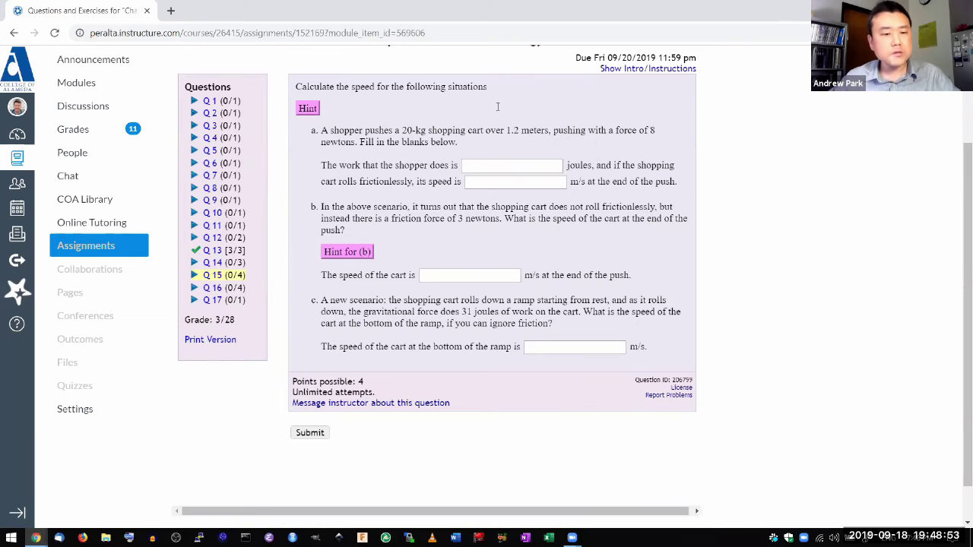
Read Q15's general hint and the part (b) hint, then collapse both.
left_click(315, 110)
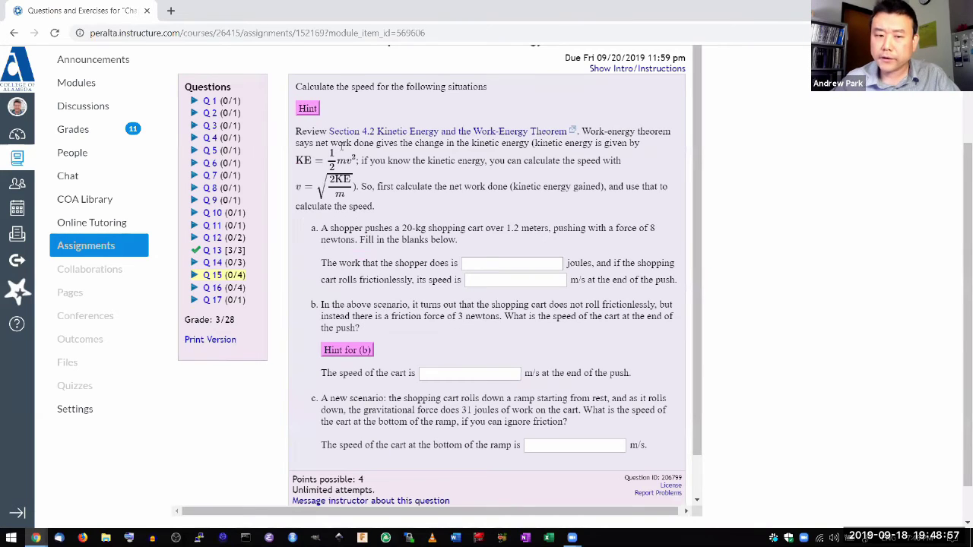
left_click(346, 348)
left_click_drag(326, 372, 456, 445)
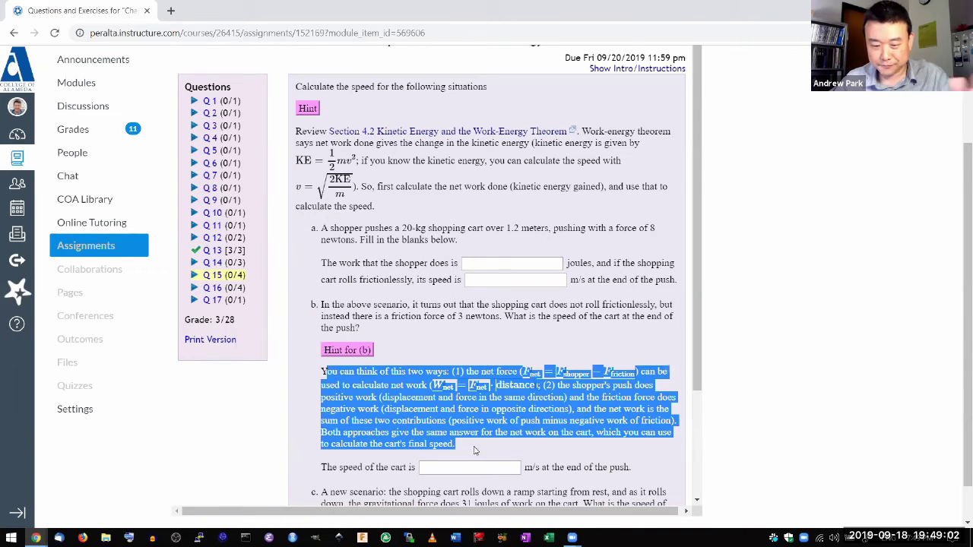
left_click(372, 347)
left_click(306, 109)
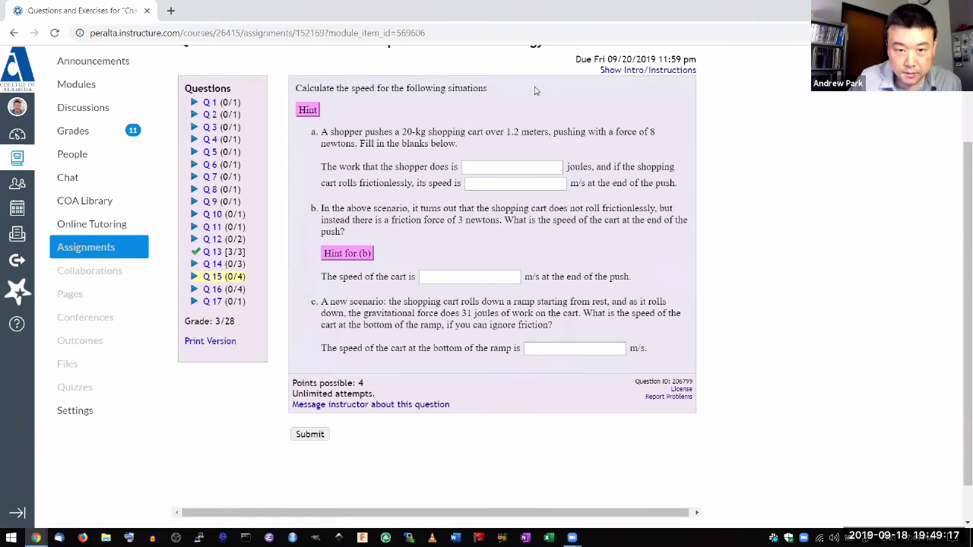
Handwrite W=F·d beside the Q15 heading.
mouse_move(659, 90)
left_mouse_down()
mouse_move(663, 100)
mouse_move(684, 91)
left_mouse_up()
mouse_move(675, 95)
left_mouse_down()
mouse_move(693, 99)
mouse_move(706, 85)
left_mouse_up()
left_click_drag(693, 92, 726, 99)
left_click(716, 95)
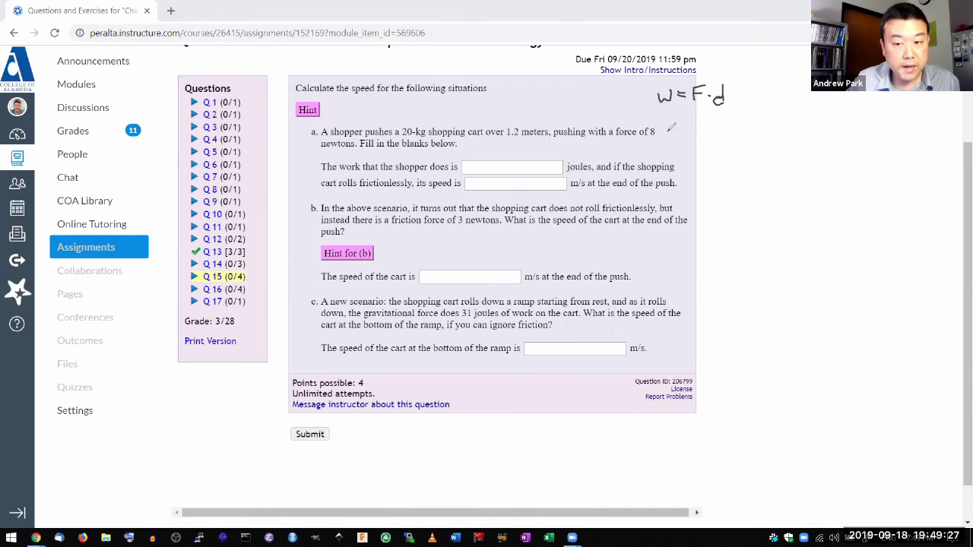
Handwrite net W = ΔKE under W=F·d and underline it.
mouse_move(660, 127)
left_mouse_down()
mouse_move(697, 125)
mouse_move(707, 115)
left_mouse_up()
left_click_drag(711, 117, 722, 119)
mouse_move(661, 132)
left_mouse_down()
mouse_move(716, 133)
mouse_move(730, 111)
mouse_move(747, 123)
mouse_move(760, 116)
left_mouse_up()
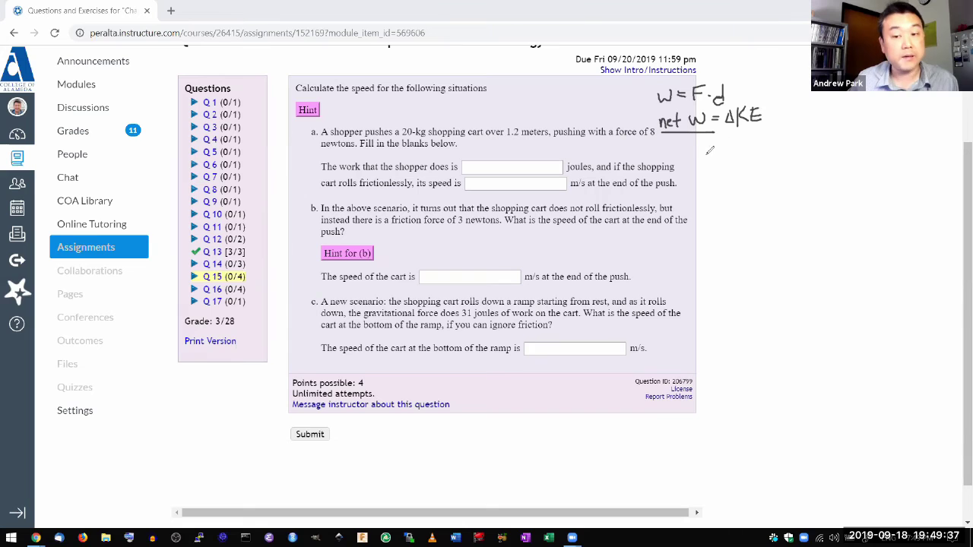
Write KE = ½m·V², circle the Hint link, and underline the formula.
left_click_drag(676, 145, 676, 161)
mouse_move(685, 145)
left_mouse_down()
mouse_move(677, 153)
mouse_move(688, 160)
mouse_move(701, 143)
left_mouse_up()
left_click_drag(692, 151, 700, 151)
left_click_drag(692, 160, 714, 147)
left_click_drag(707, 152, 728, 156)
mouse_move(718, 161)
left_mouse_down()
mouse_move(726, 169)
mouse_move(737, 143)
mouse_move(746, 156)
mouse_move(775, 141)
left_mouse_up()
left_click(751, 152)
left_click_drag(329, 90, 327, 91)
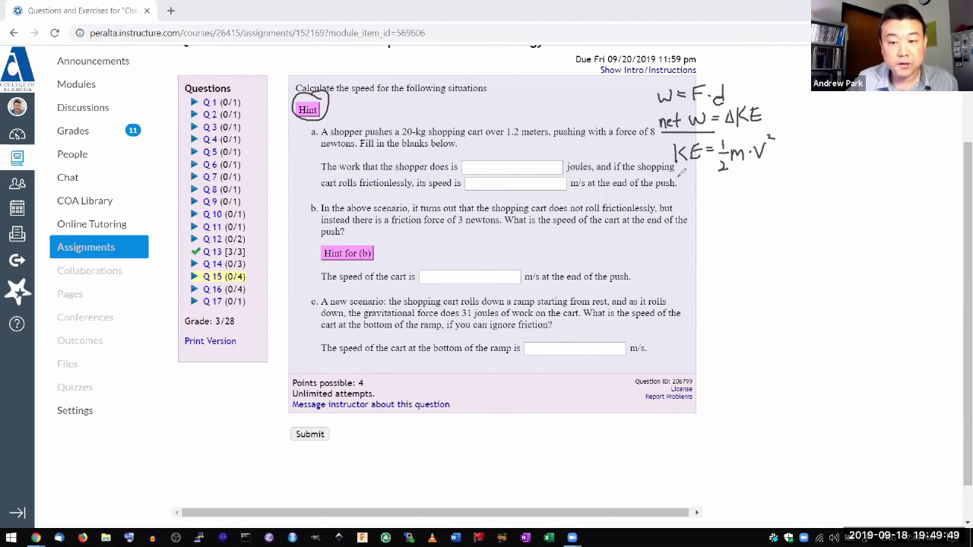
mouse_move(678, 177)
left_mouse_down()
mouse_move(760, 178)
mouse_move(765, 162)
left_mouse_up()
Write V = √(2·KE/m) and underline the 8 newtons force in the question.
mouse_move(682, 202)
left_mouse_down()
mouse_move(688, 213)
mouse_move(704, 203)
left_mouse_up()
mouse_move(698, 209)
left_mouse_down()
mouse_move(764, 210)
mouse_move(773, 195)
left_mouse_up()
left_click(744, 205)
left_click_drag(765, 203, 771, 203)
mouse_move(765, 209)
left_mouse_down()
mouse_move(774, 215)
mouse_move(765, 229)
mouse_move(723, 200)
mouse_move(788, 184)
left_mouse_up()
left_click_drag(691, 246, 786, 237)
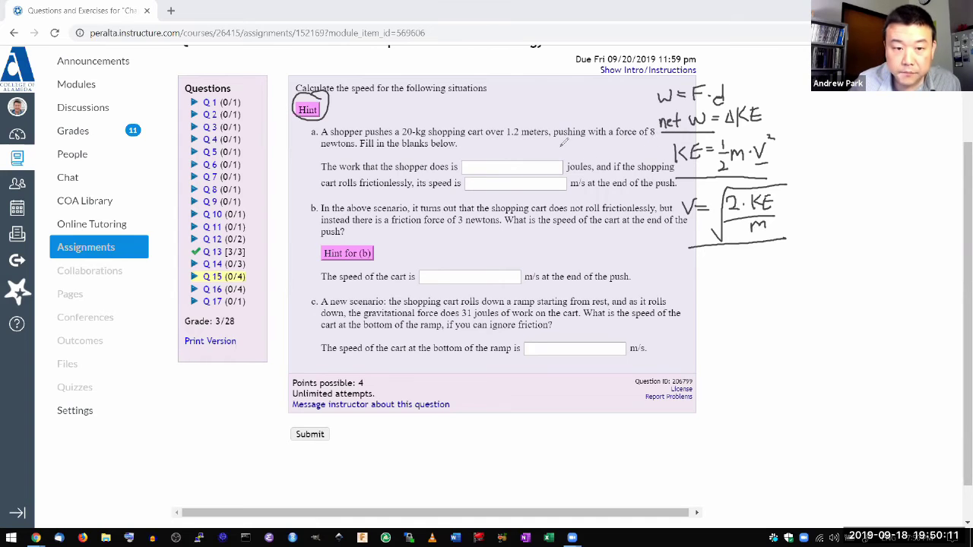
left_click_drag(640, 140, 655, 136)
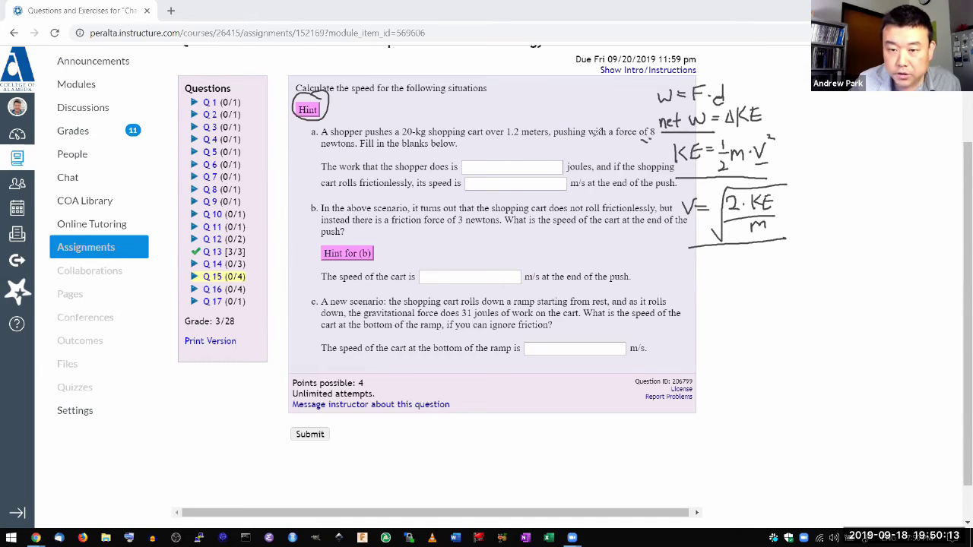
left_click_drag(325, 150, 358, 150)
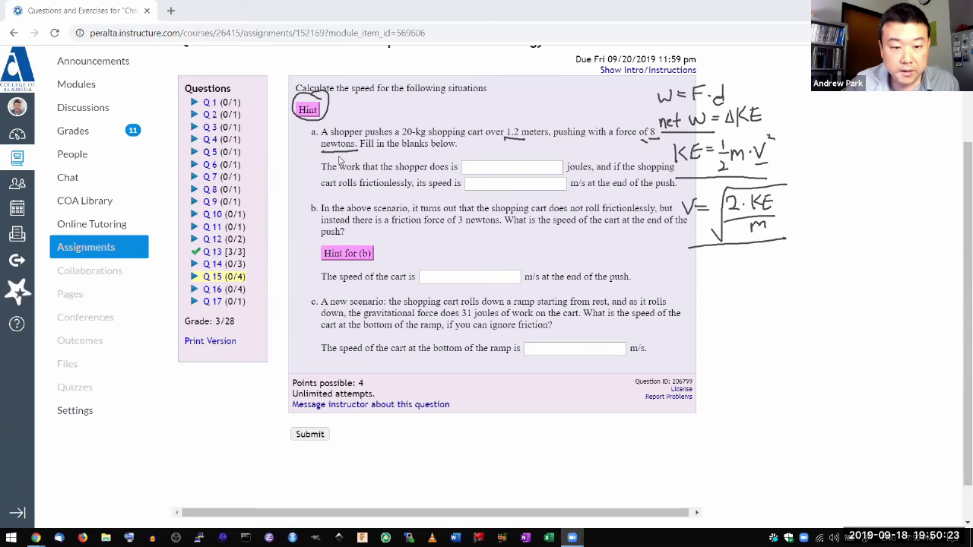
Enter 9.6 J as the shopper's work and submit Q15, accepting the unanswered-parts prompt.
left_click_drag(340, 167, 423, 170)
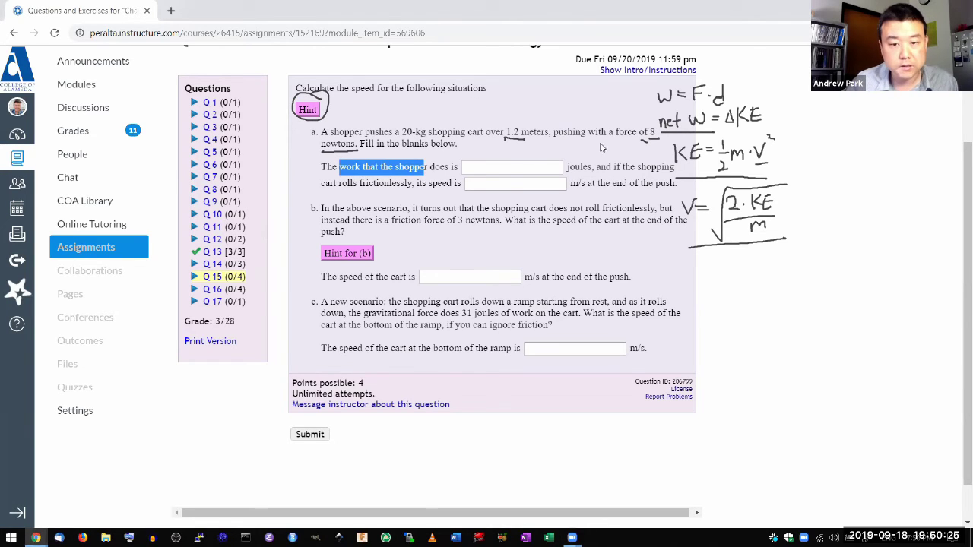
left_click(493, 166)
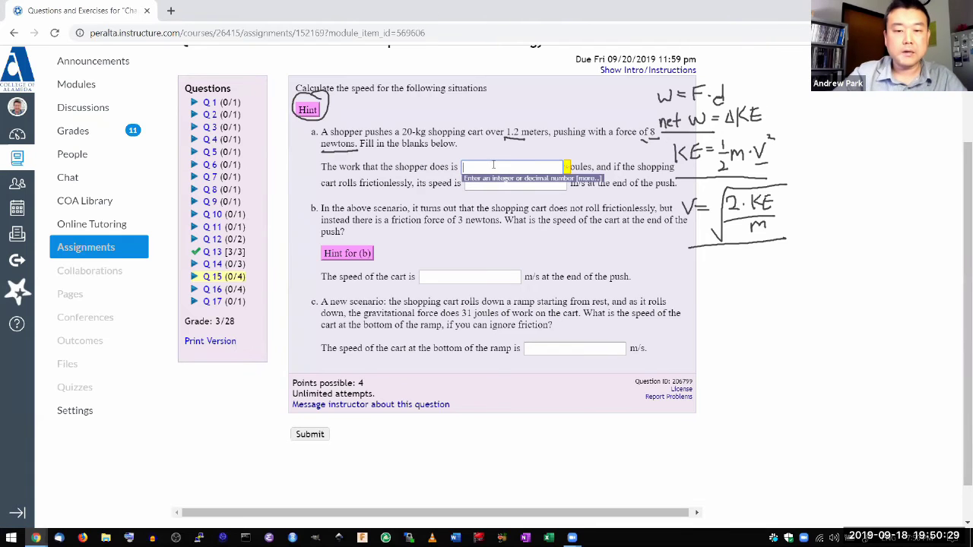
type("9.6")
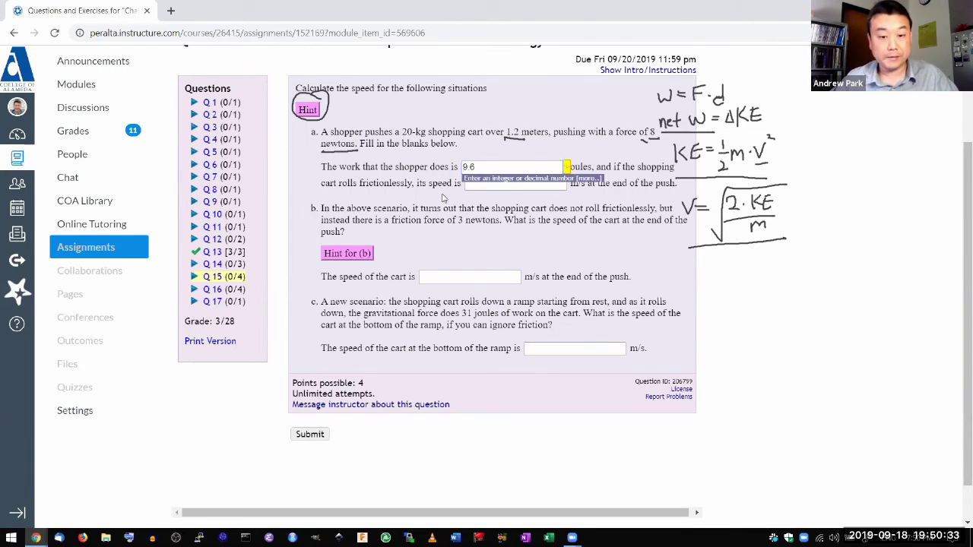
left_click(444, 199)
left_click(304, 434)
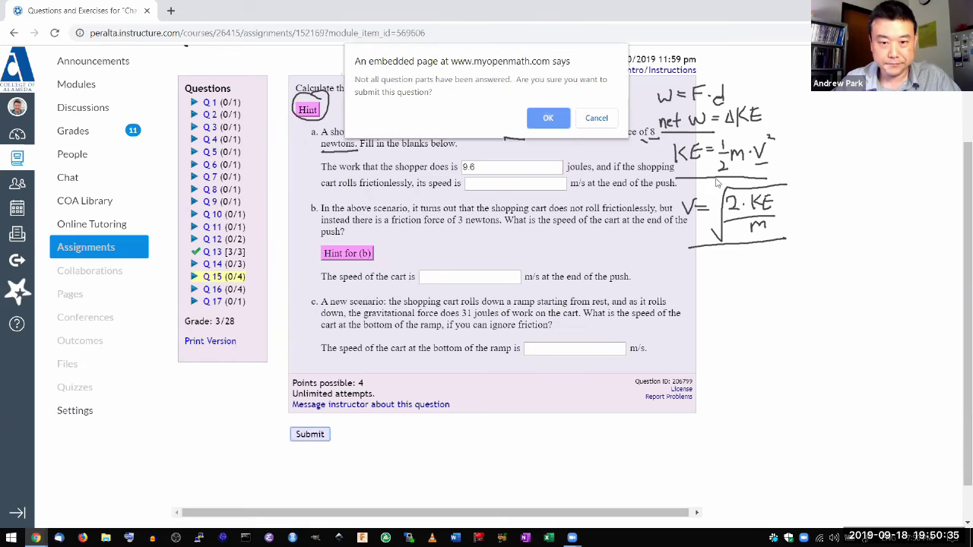
left_click(554, 122)
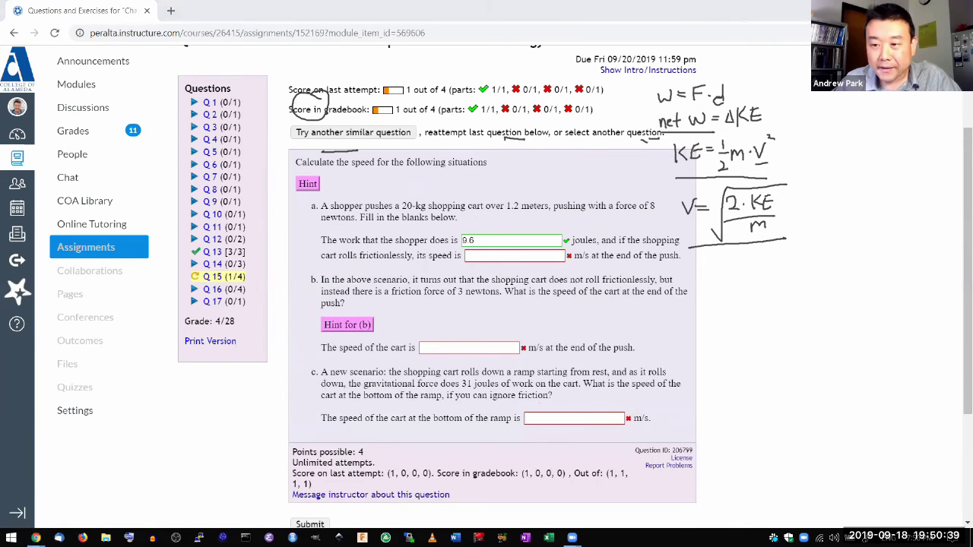
left_click_drag(959, 172, 959, 214)
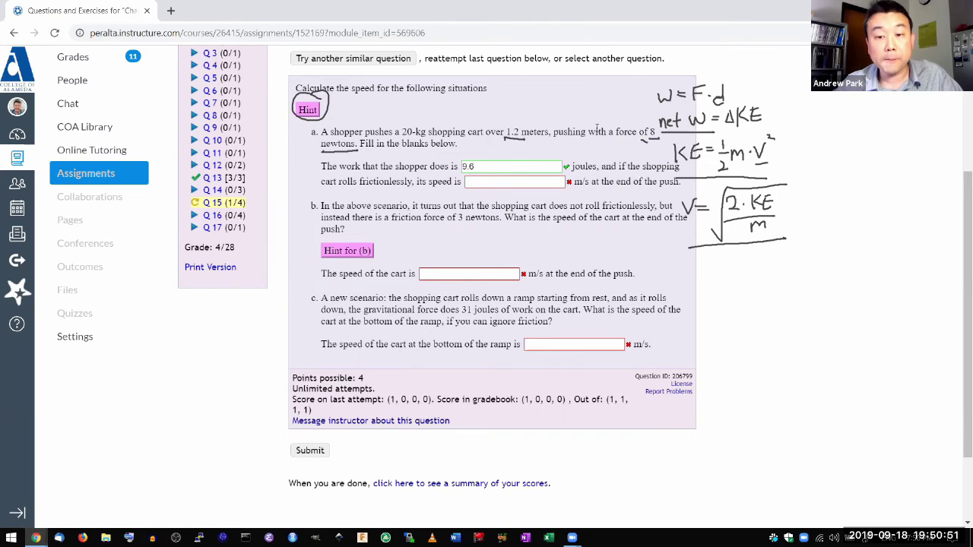
left_click_drag(647, 131, 355, 142)
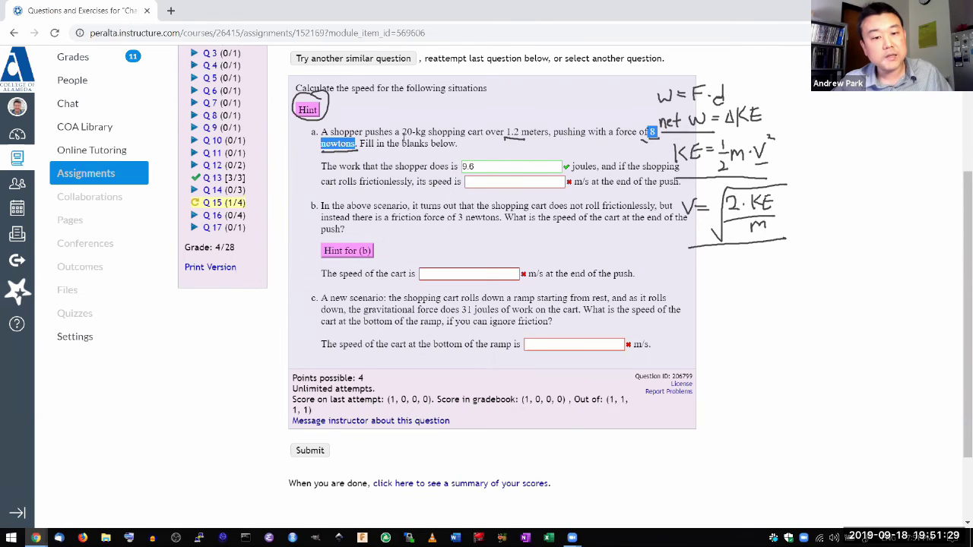
left_click_drag(402, 133, 426, 133)
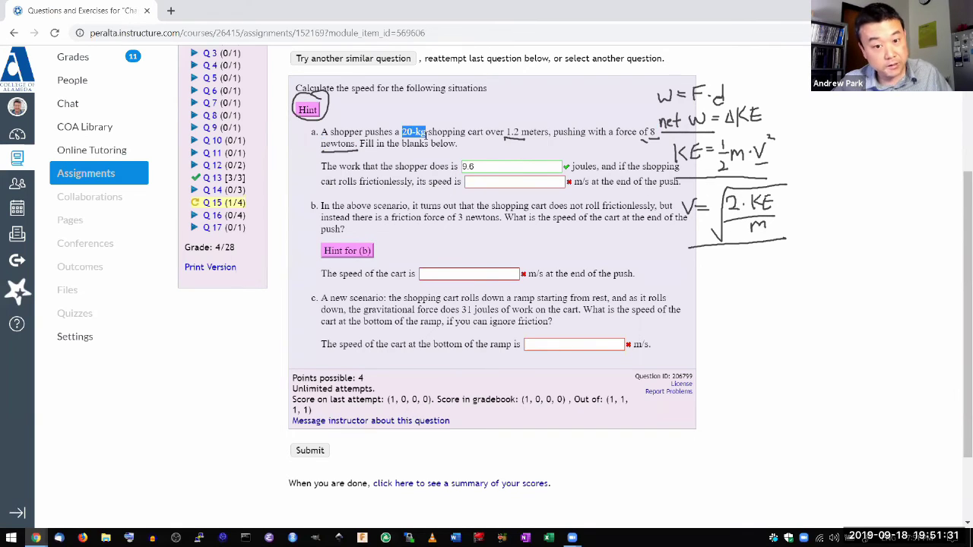
left_click(434, 133)
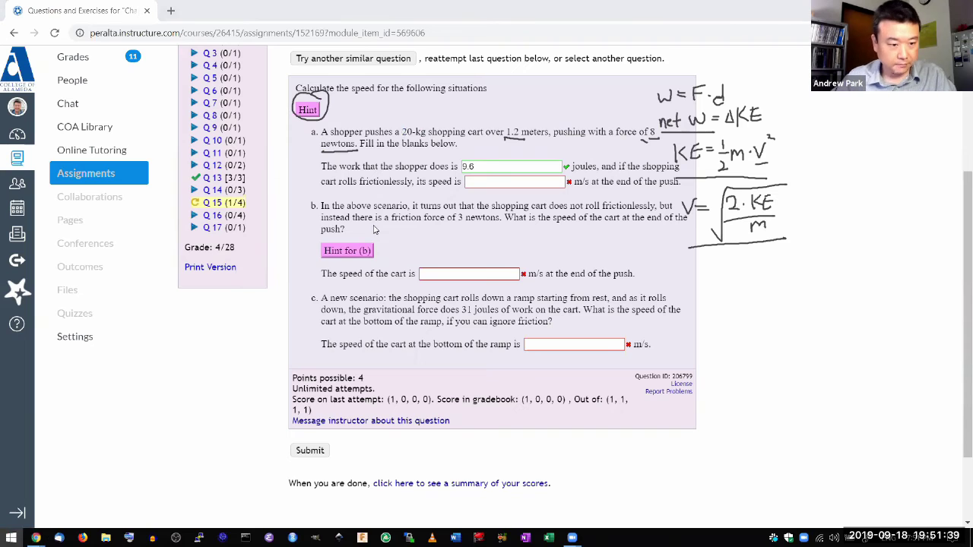
Launch the Windows Calculator app from the Start search.
key("super")
type("cal")
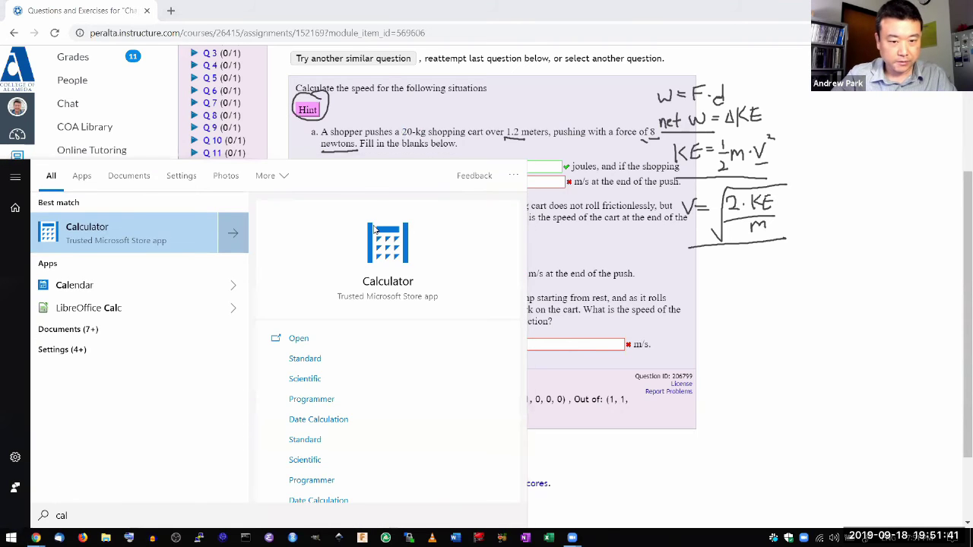
key("Return")
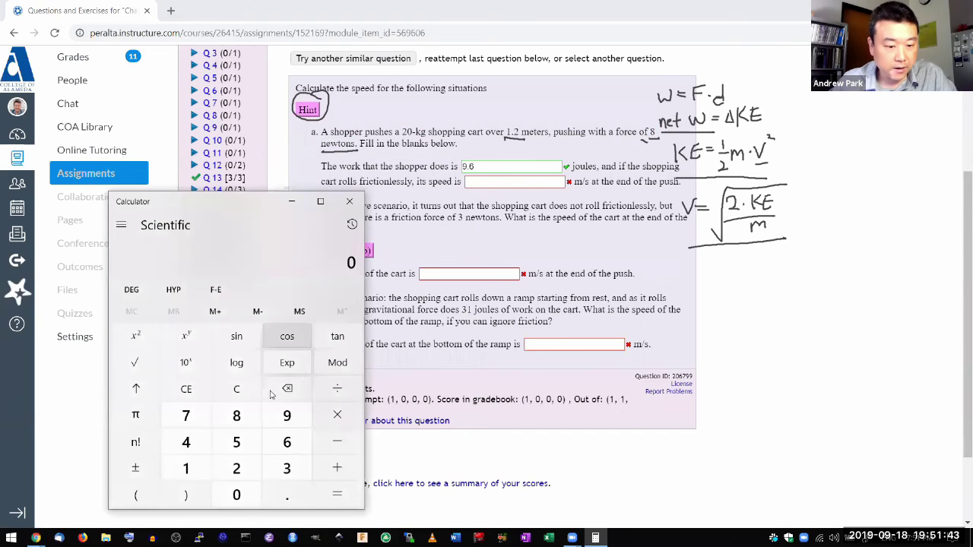
Calculate 2 × 9.6 ÷ 20 = 0.96, then its square root ≈ 0.9798.
left_click(232, 466)
left_click(337, 414)
left_click(287, 416)
left_click(287, 495)
left_click(287, 443)
left_click(337, 389)
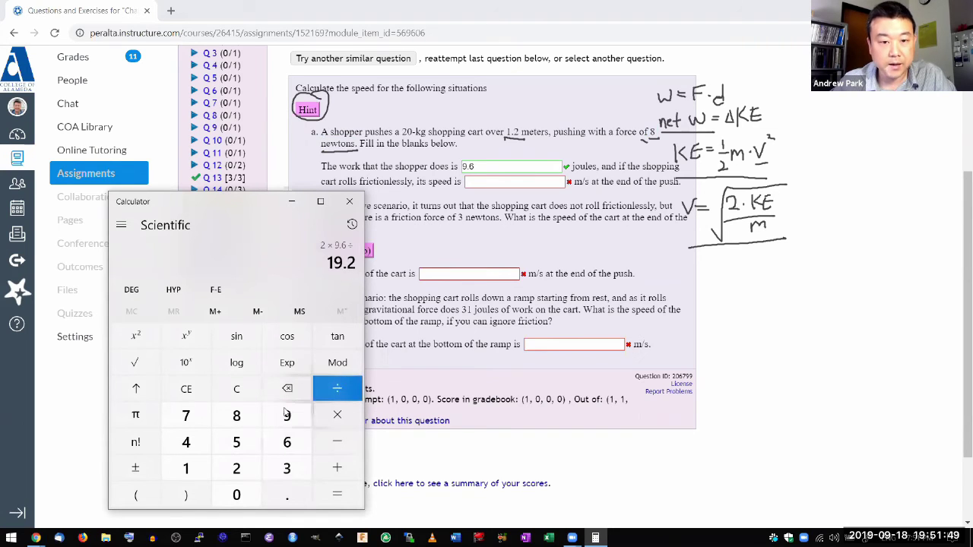
left_click(238, 494)
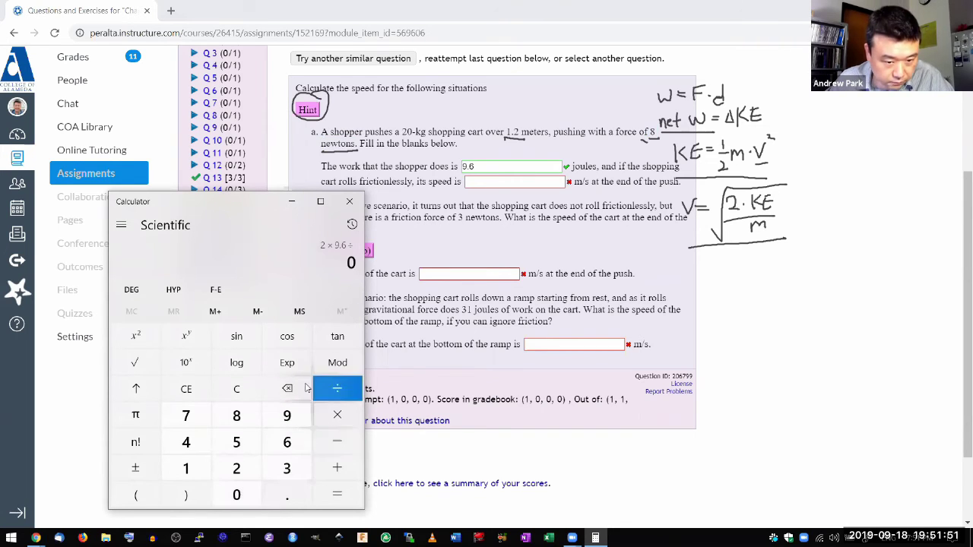
left_click(236, 469)
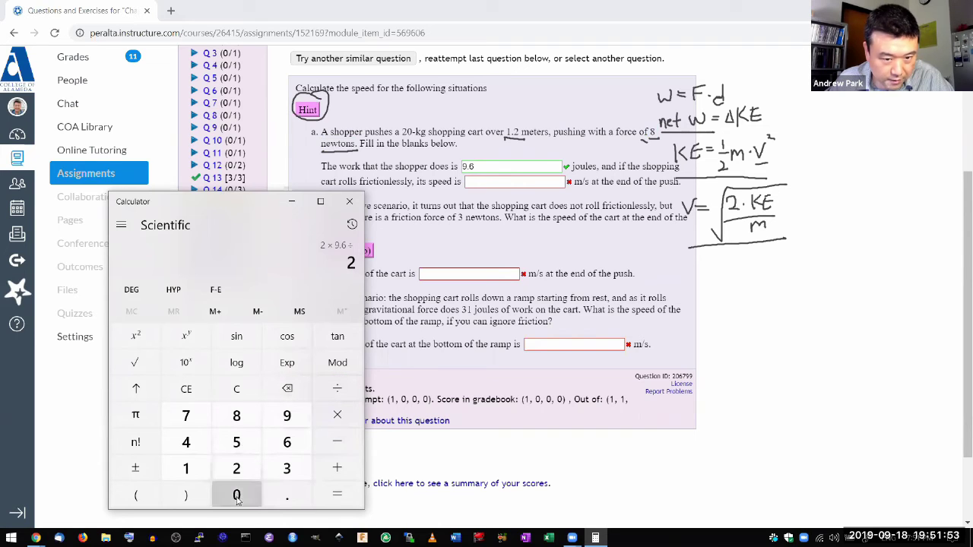
left_click(236, 495)
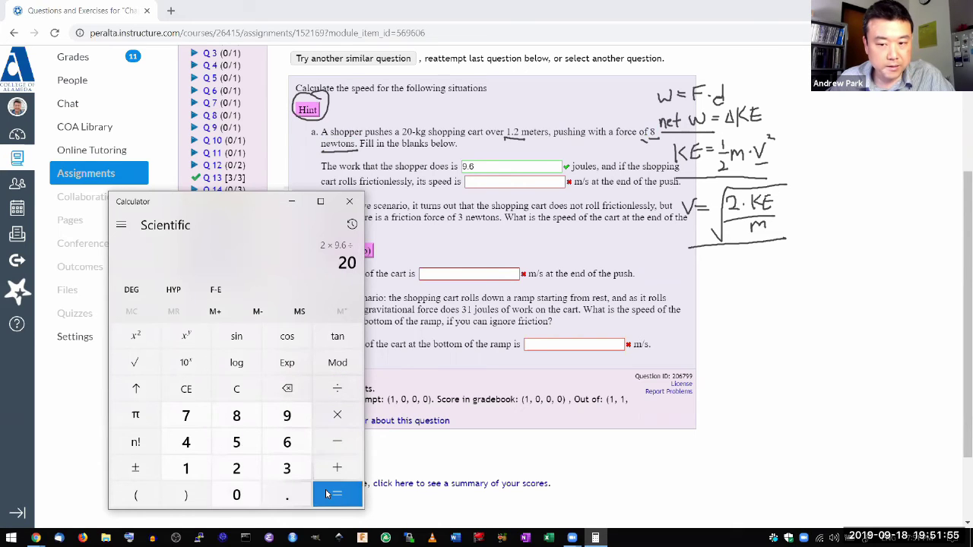
left_click(326, 494)
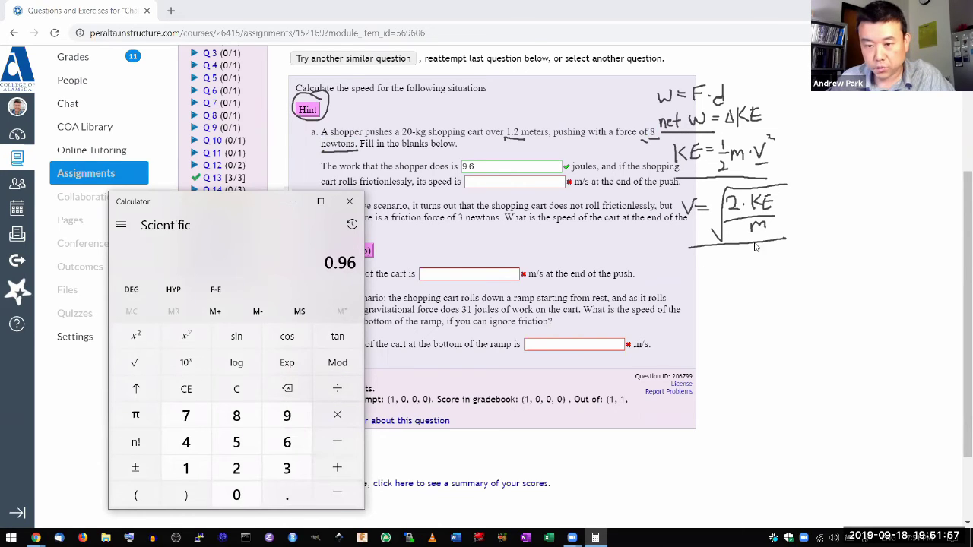
left_click(137, 362)
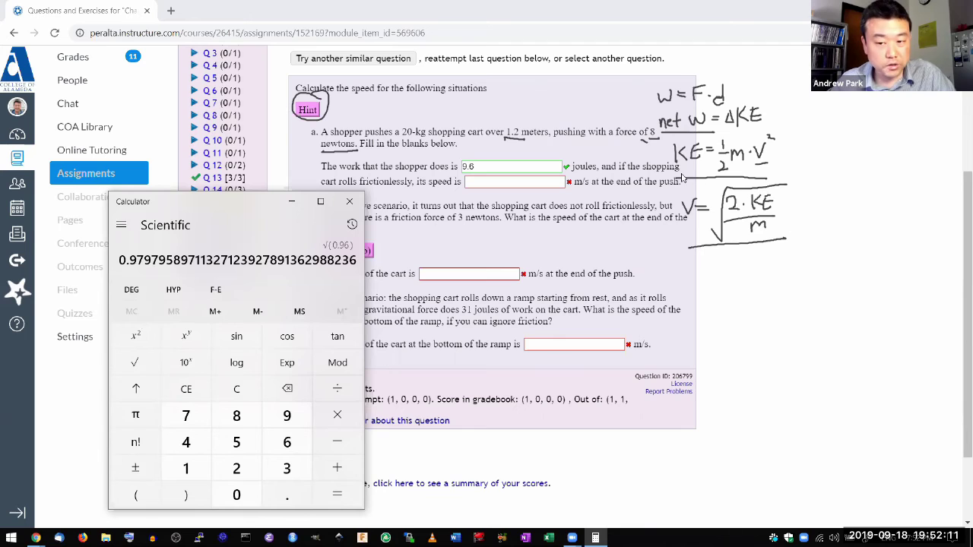
Enter 0.98 m/s as part (a)'s speed and submit, confirming the unanswered-parts warning.
left_click(578, 182)
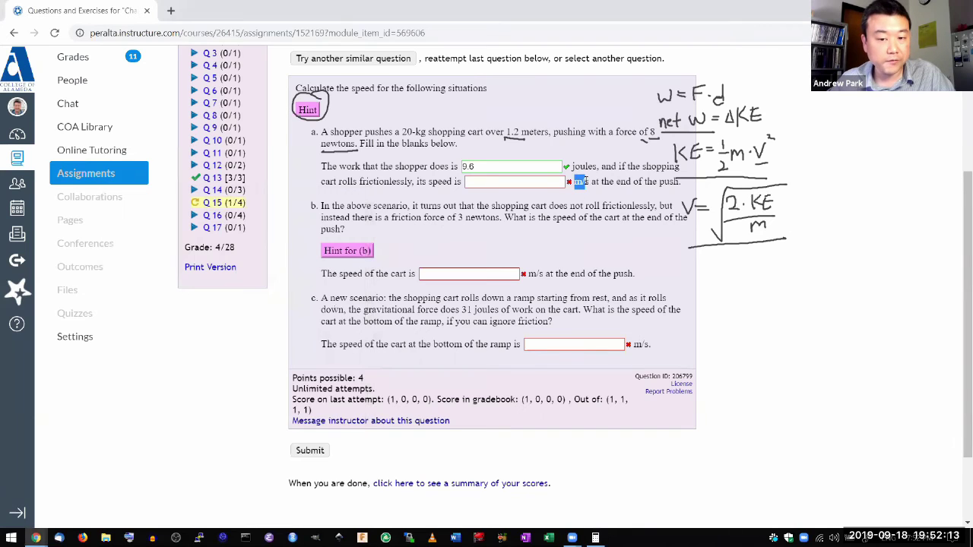
left_click(539, 183)
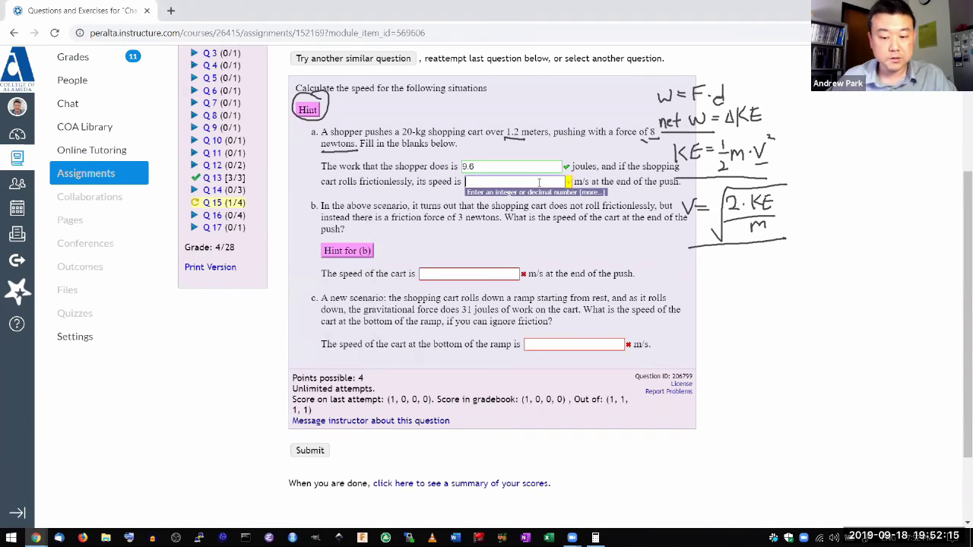
type("0.98")
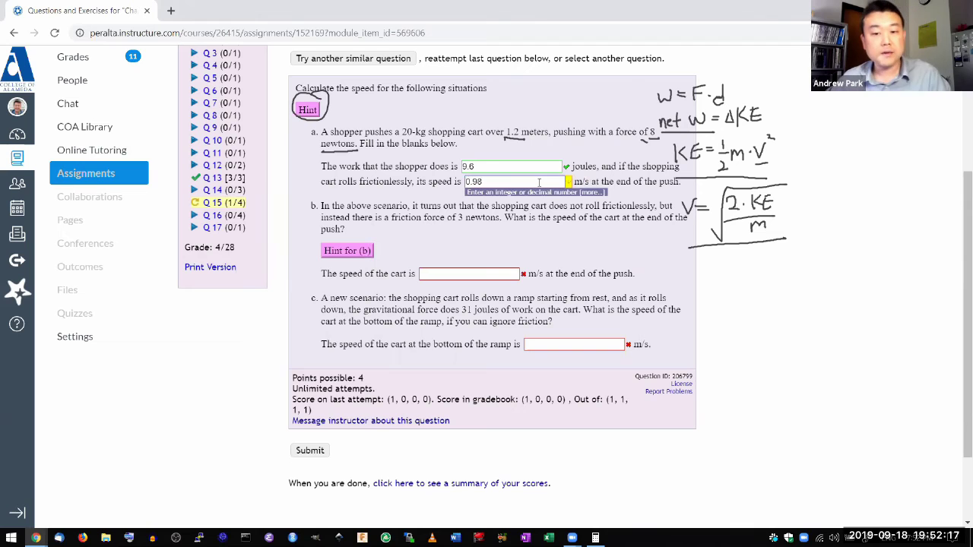
left_click(310, 449)
left_click(546, 117)
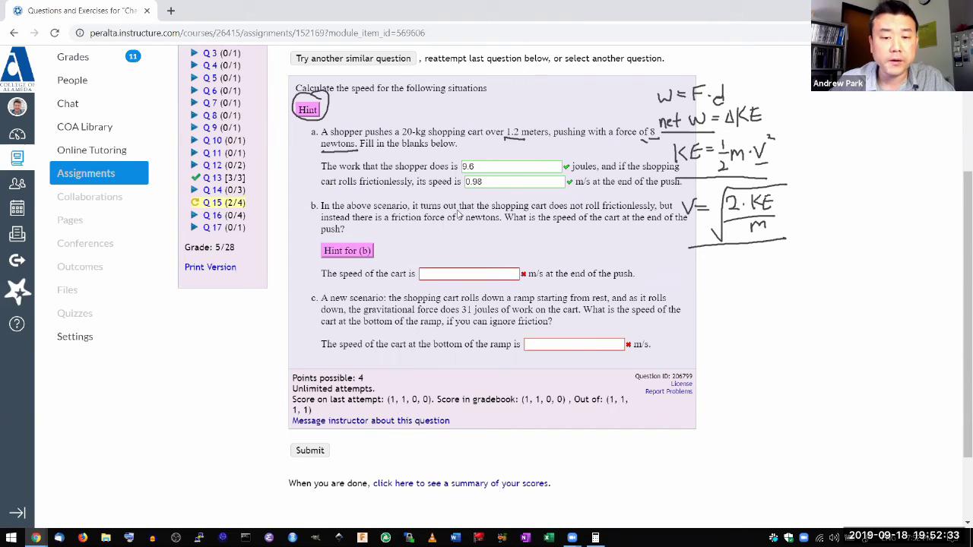
left_click_drag(410, 205, 468, 205)
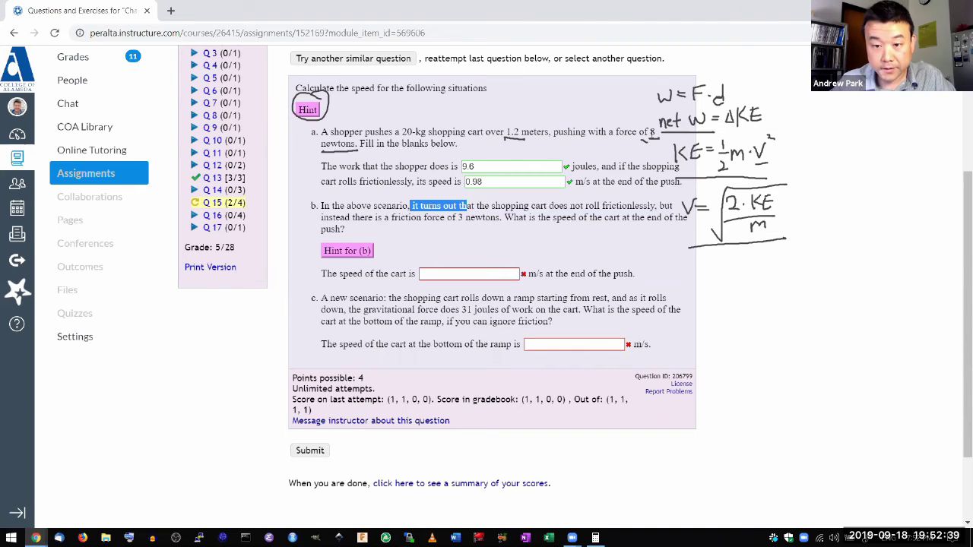
left_click_drag(646, 132, 357, 145)
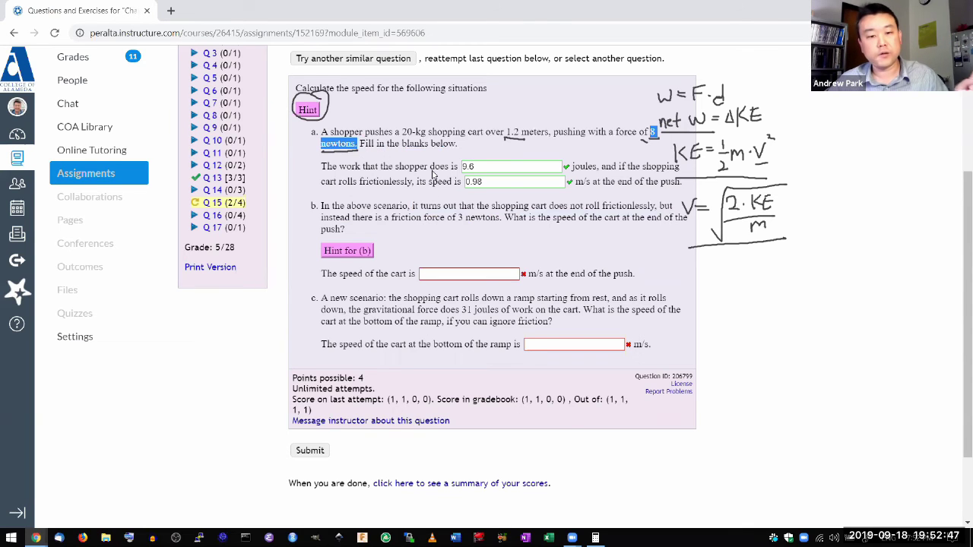
left_click_drag(393, 218, 445, 219)
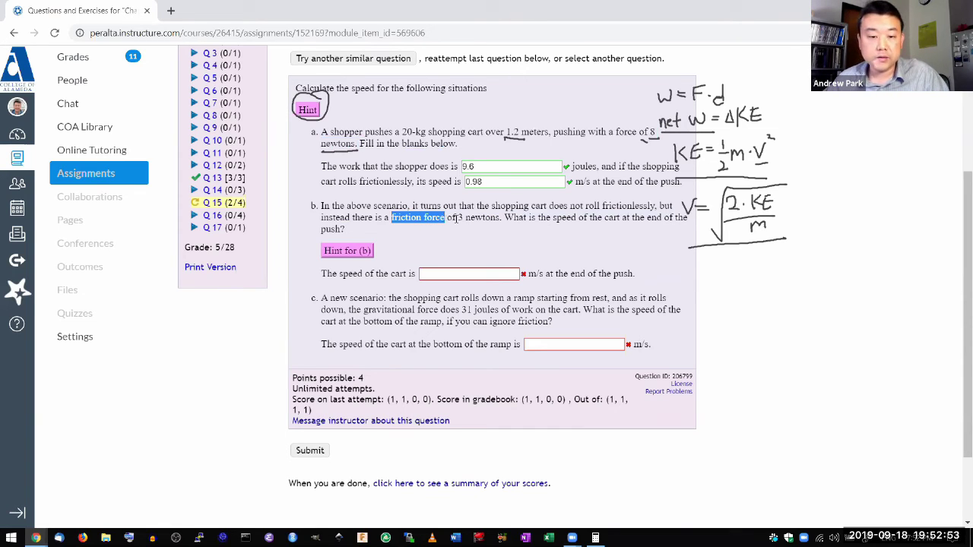
left_click_drag(457, 218, 502, 218)
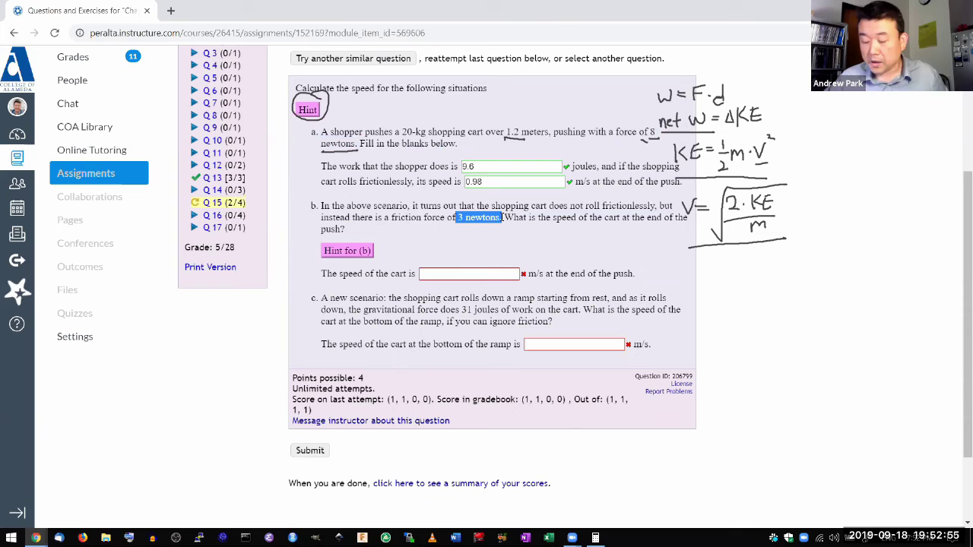
Sketch the cart's forces: F_shopper arrow, opposing friction f boxed, and displacement d above.
left_click(731, 298)
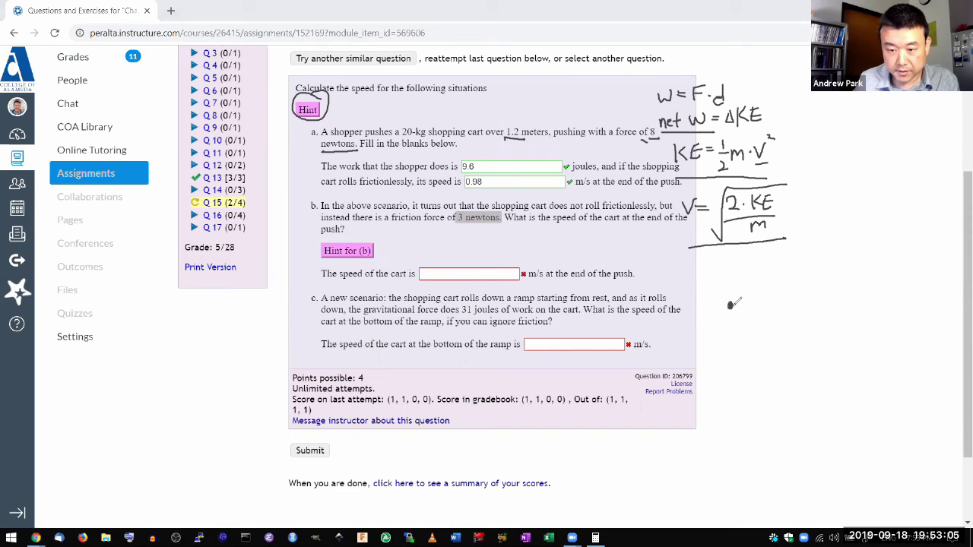
mouse_move(735, 305)
left_mouse_down()
mouse_move(783, 304)
mouse_move(759, 317)
left_mouse_up()
mouse_move(752, 319)
left_mouse_down()
mouse_move(751, 334)
mouse_move(807, 337)
left_mouse_up()
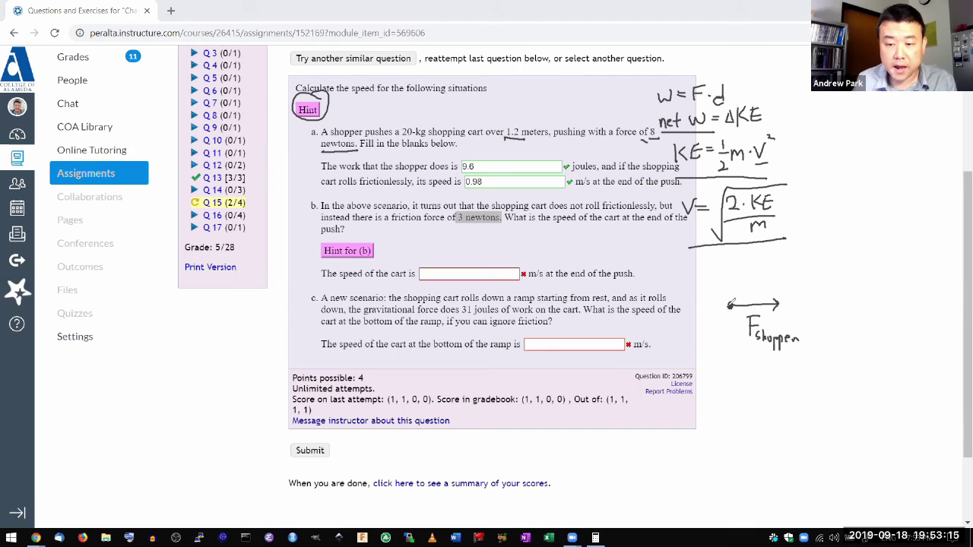
mouse_move(713, 299)
left_mouse_down()
mouse_move(710, 310)
mouse_move(722, 289)
left_mouse_up()
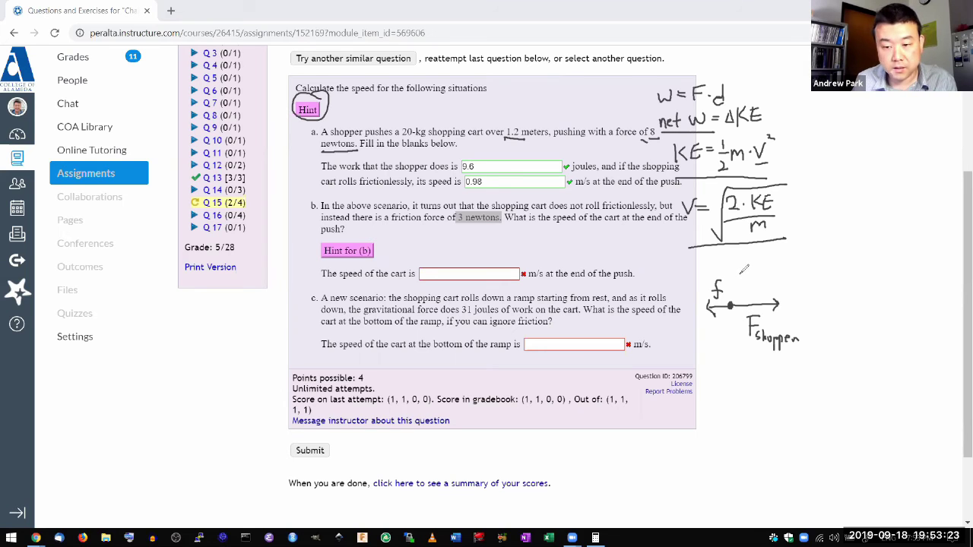
mouse_move(740, 273)
left_mouse_down()
mouse_move(769, 272)
mouse_move(755, 267)
left_mouse_up()
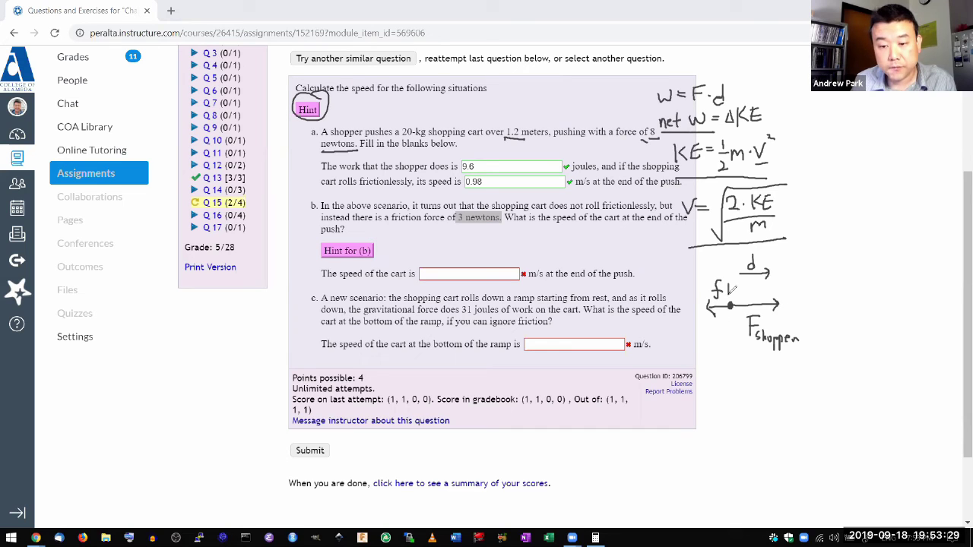
mouse_move(729, 288)
left_mouse_down()
mouse_move(727, 268)
mouse_move(700, 312)
mouse_move(730, 312)
mouse_move(729, 332)
left_mouse_up()
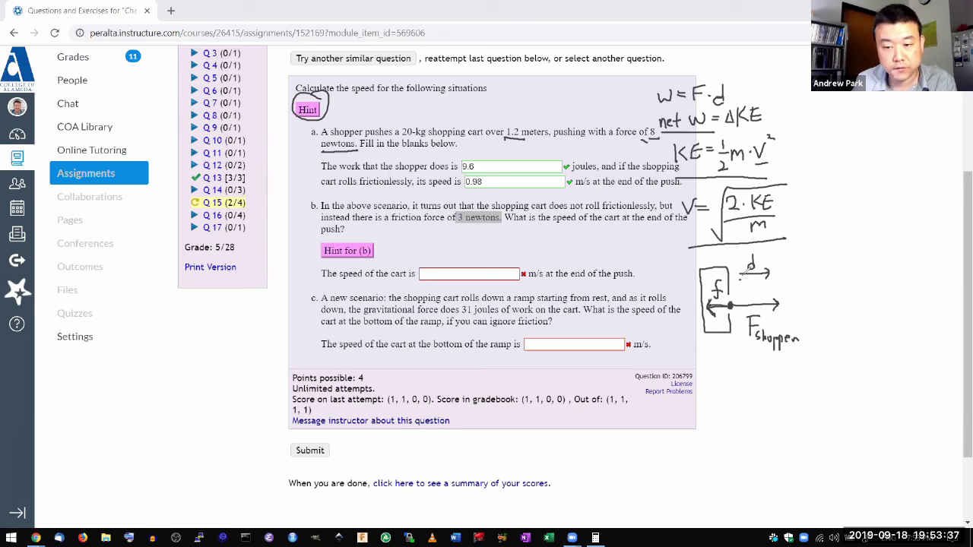
left_click_drag(748, 275, 769, 274)
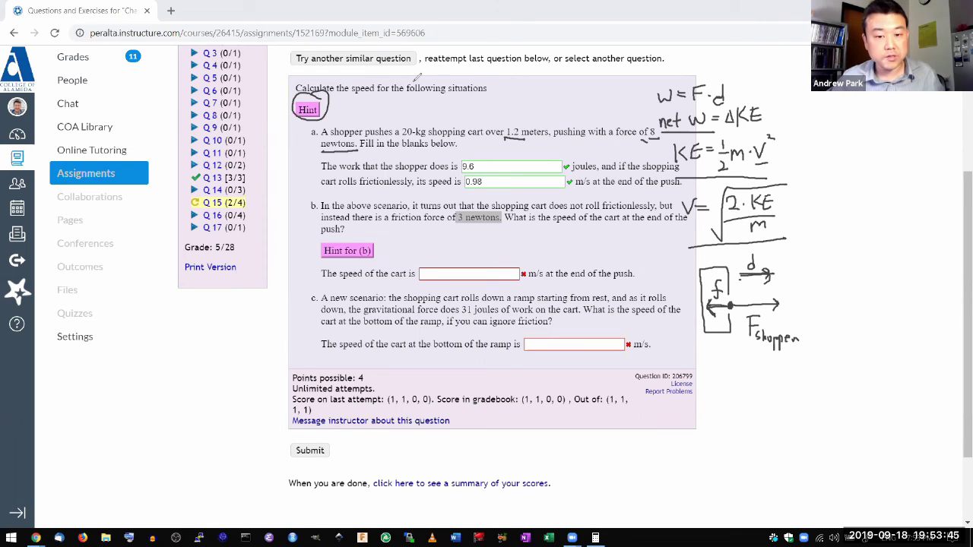
Handwrite Wf = (−3 N)·(1.2 m) = in red below part (b).
left_click(417, 213)
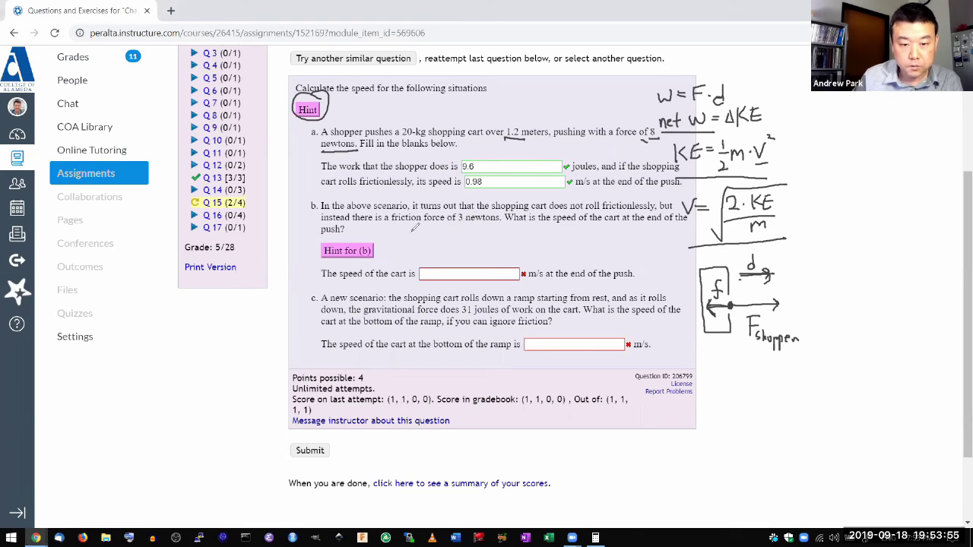
mouse_move(411, 232)
left_mouse_down()
mouse_move(423, 232)
mouse_move(430, 253)
left_mouse_up()
left_click_drag(439, 236, 499, 221)
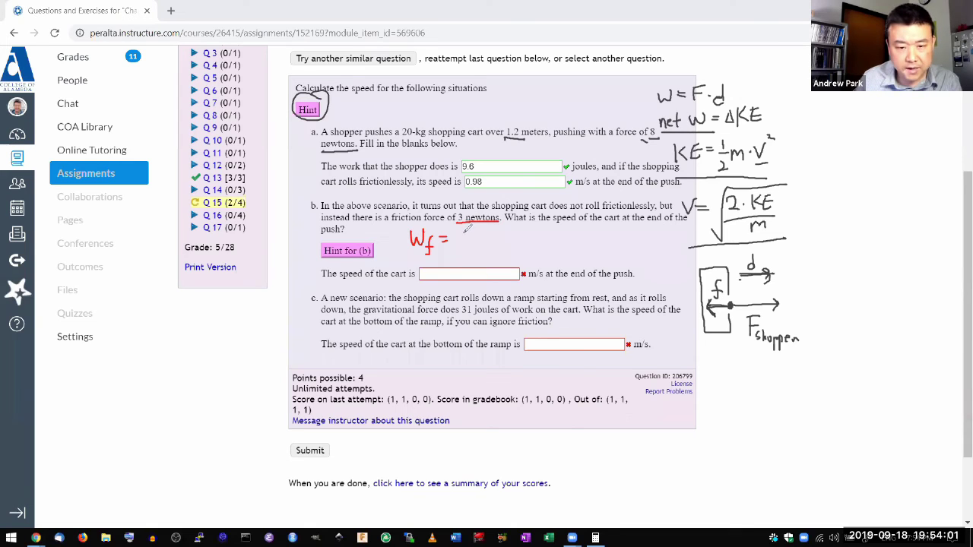
mouse_move(463, 228)
left_mouse_down()
mouse_move(459, 252)
mouse_move(474, 240)
left_mouse_up()
mouse_move(477, 229)
left_mouse_down()
mouse_move(477, 245)
mouse_move(500, 229)
mouse_move(505, 244)
left_mouse_up()
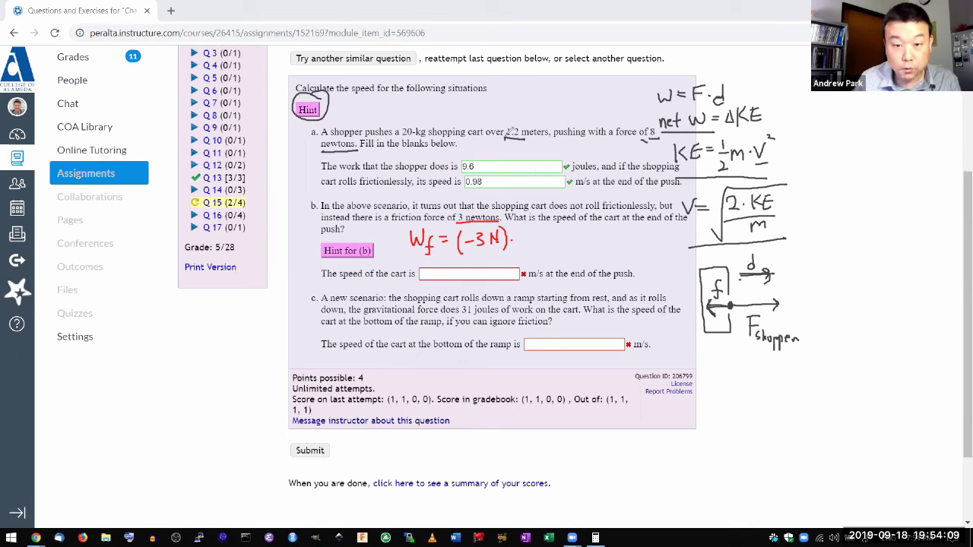
left_click_drag(523, 231, 519, 251)
mouse_move(526, 234)
left_mouse_down()
mouse_move(528, 247)
mouse_move(565, 249)
mouse_move(579, 235)
mouse_move(598, 248)
mouse_move(628, 247)
left_mouse_up()
left_click(534, 243)
Write the −3.6 J result and circle the part (b) label and the 9.6 J work.
left_click(612, 245)
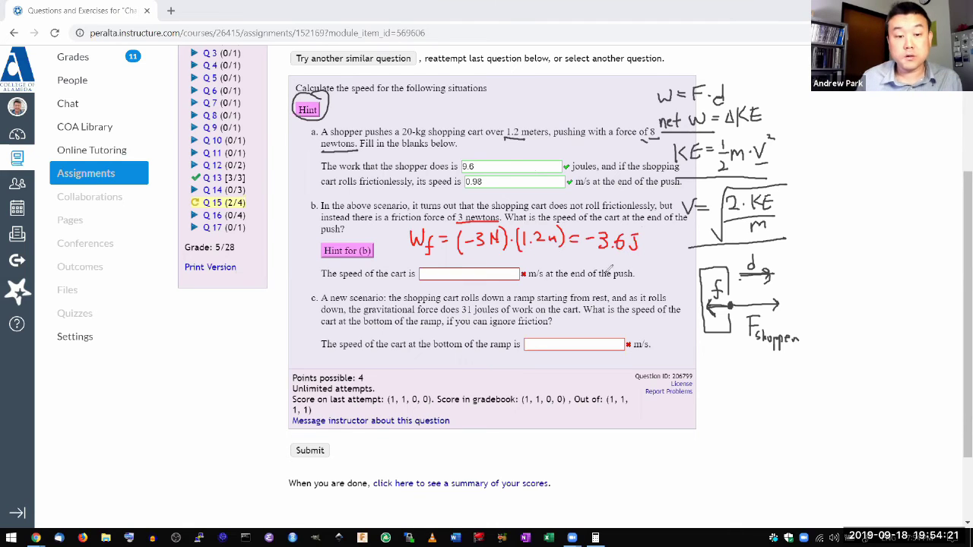
left_click_drag(317, 195, 314, 219)
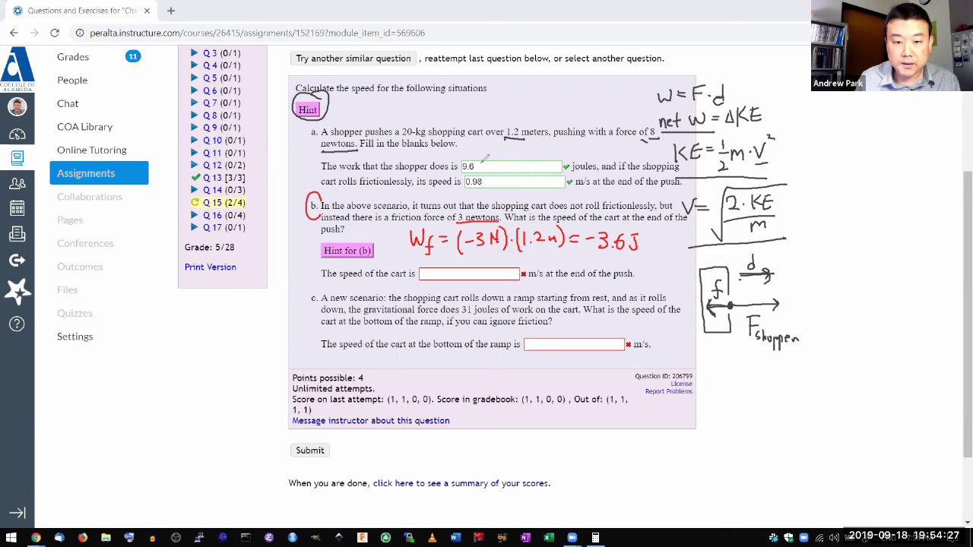
mouse_move(485, 157)
left_mouse_down()
mouse_move(468, 152)
mouse_move(458, 175)
mouse_move(481, 158)
left_mouse_up()
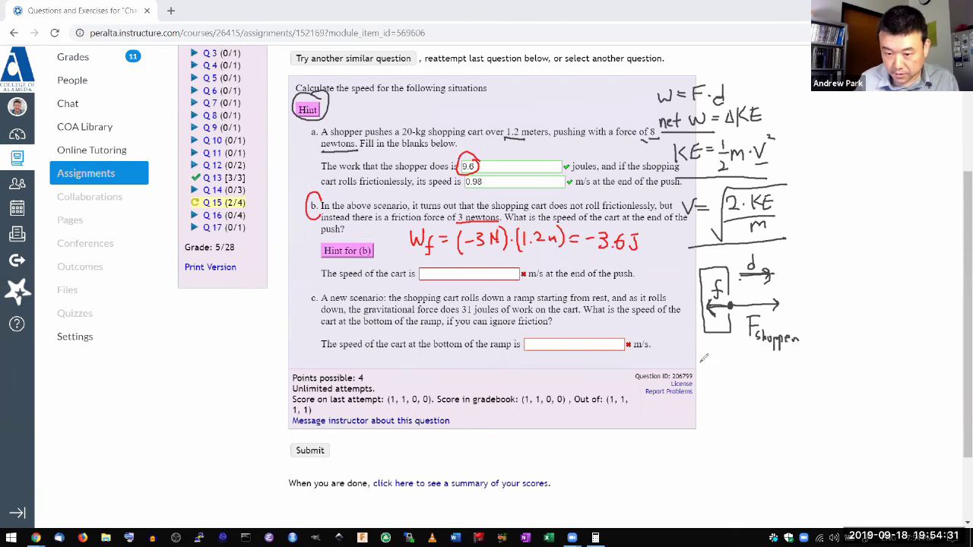
Write net work W = (9.6 − 3.6) J = 6 J, underlining the −3.6 J.
left_click_drag(701, 362, 756, 360)
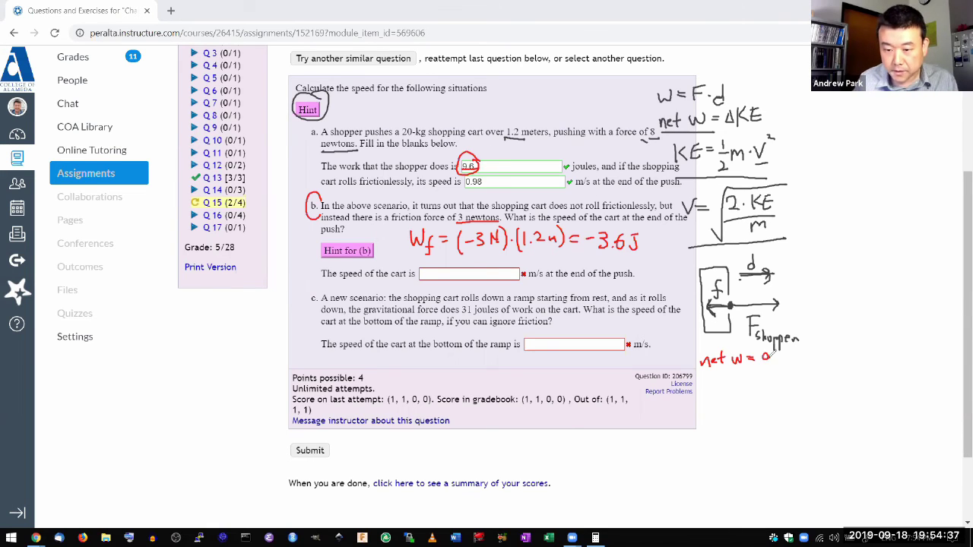
left_click_drag(772, 351, 798, 355)
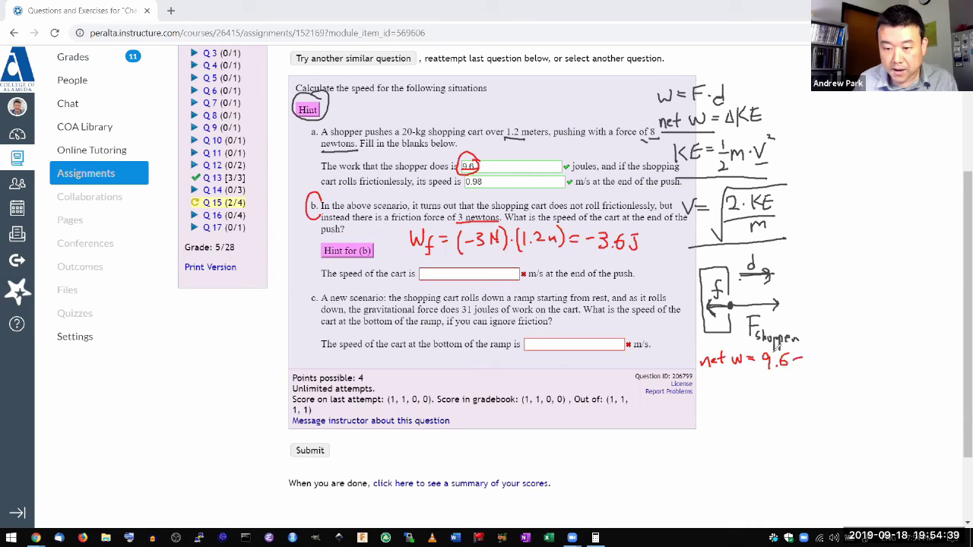
left_click_drag(764, 352, 761, 369)
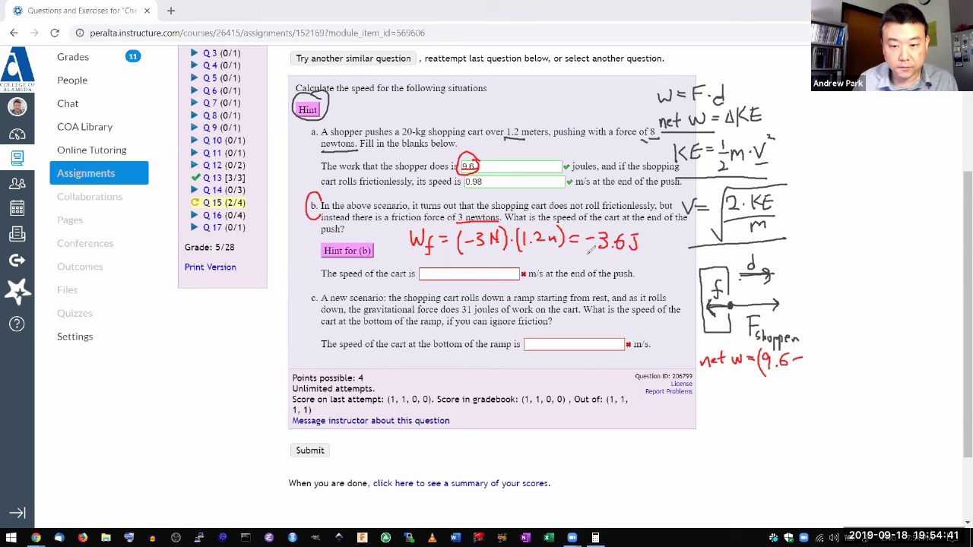
left_click_drag(597, 250, 635, 249)
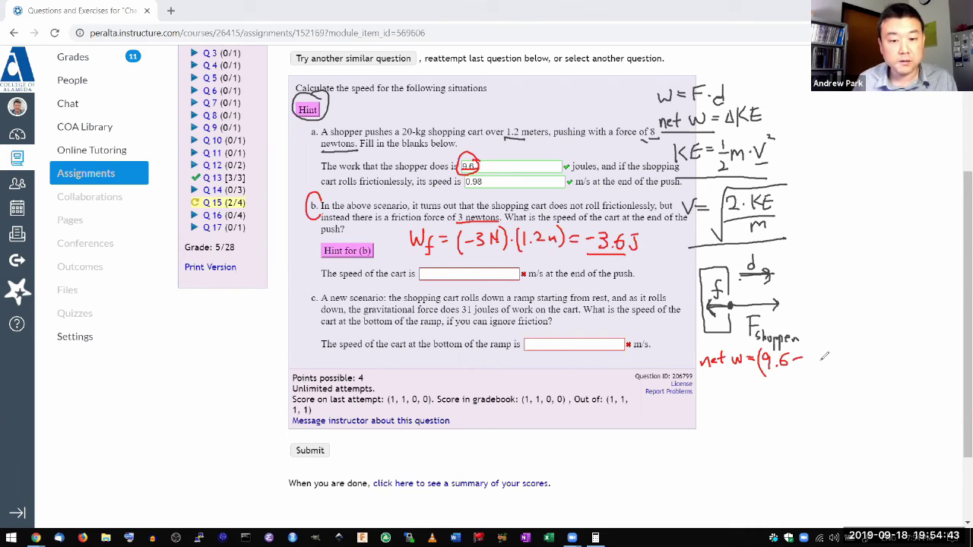
mouse_move(809, 348)
left_mouse_down()
mouse_move(807, 367)
mouse_move(831, 371)
mouse_move(854, 355)
left_mouse_up()
left_click(818, 363)
mouse_move(844, 363)
left_mouse_down()
mouse_move(854, 361)
mouse_move(843, 368)
left_mouse_up()
left_click_drag(750, 389, 794, 386)
mouse_move(790, 387)
left_mouse_down()
mouse_move(782, 401)
mouse_move(799, 408)
left_mouse_up()
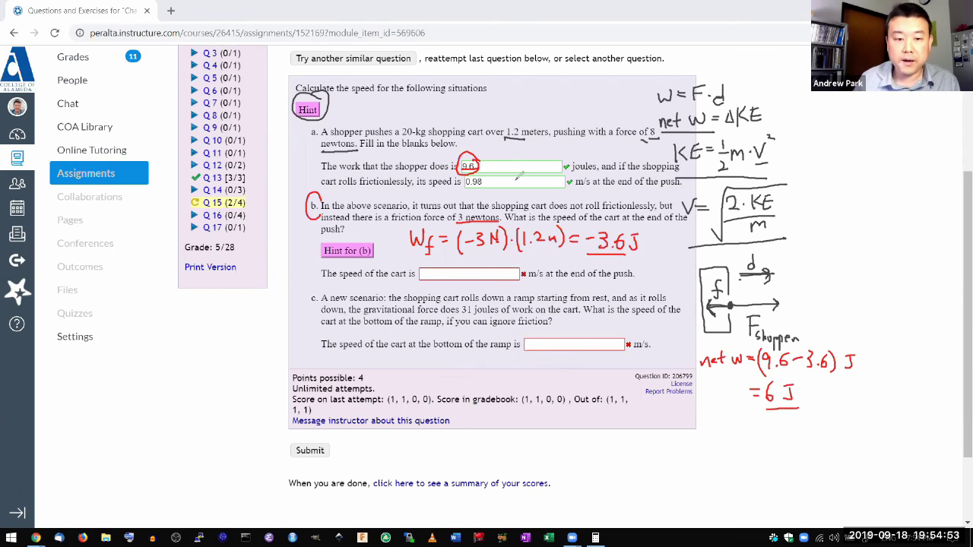
Circle the 0.98 answer, underline 6 J again, and box the speed formula.
mouse_move(489, 171)
left_mouse_down()
mouse_move(461, 186)
mouse_move(494, 173)
mouse_move(508, 183)
left_mouse_up()
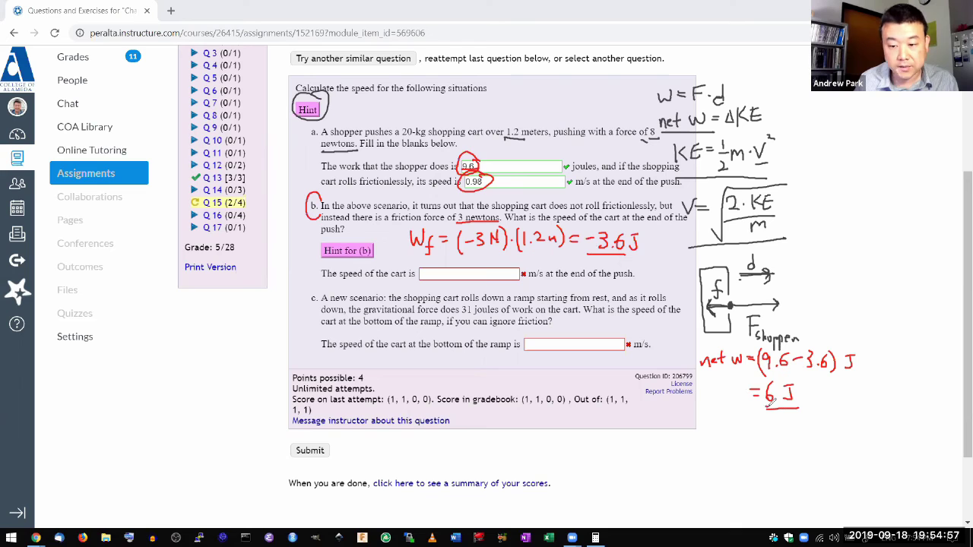
left_click_drag(766, 406, 795, 406)
mouse_move(677, 191)
left_mouse_down()
mouse_move(676, 234)
mouse_move(751, 237)
mouse_move(792, 177)
mouse_move(679, 180)
left_mouse_up()
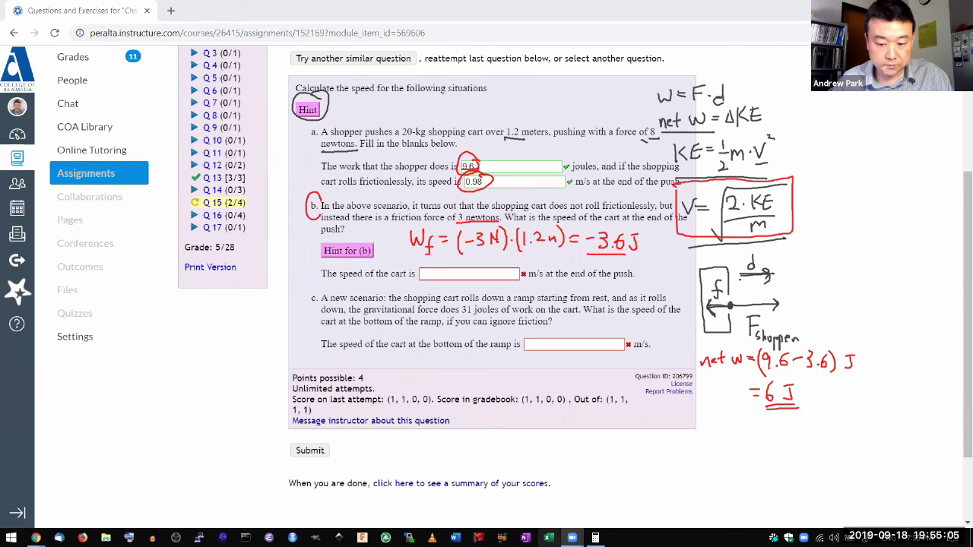
In Calculator, clear and compute 2 × 6 ÷ 20 = 0.6, then √0.6 ≈ 0.7746.
left_click(595, 537)
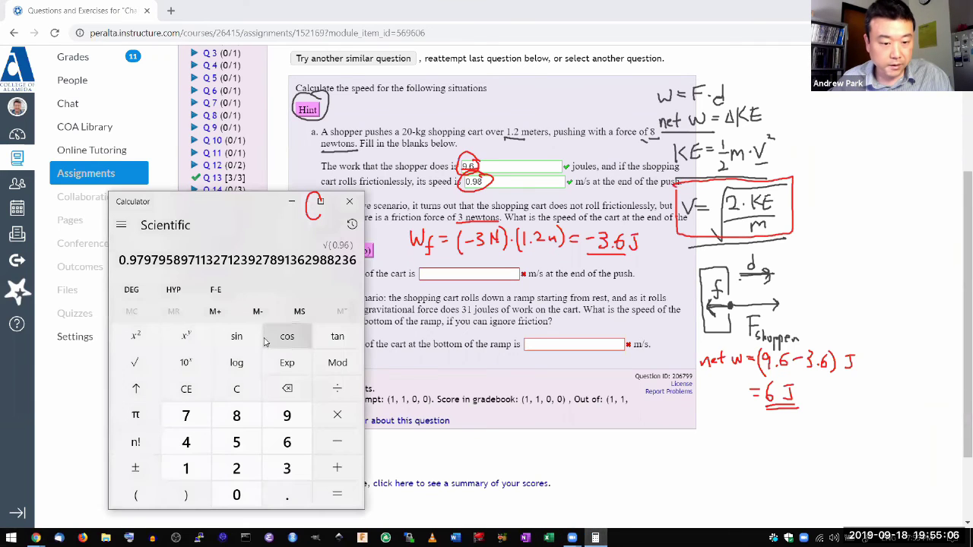
left_click(254, 387)
left_click(251, 464)
left_click(334, 414)
key("6")
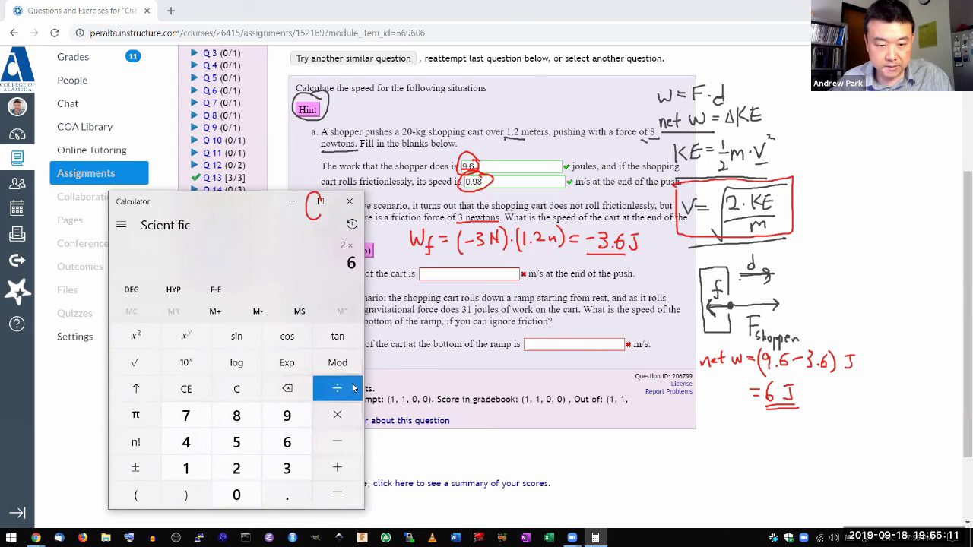
left_click(337, 389)
left_click(243, 469)
left_click(236, 495)
left_click(323, 495)
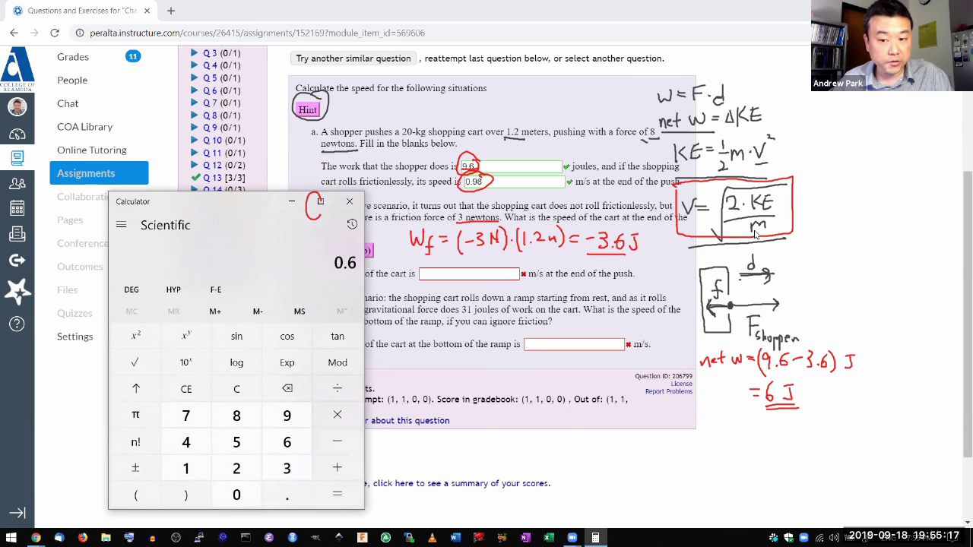
left_click(137, 364)
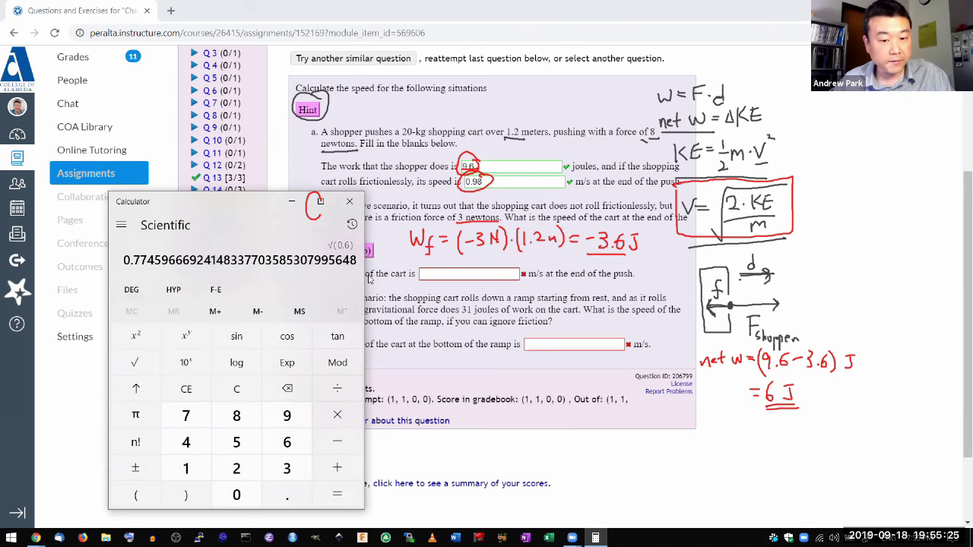
Enter 0.775 as part b's speed and submit it.
left_click(419, 275)
type("0.775")
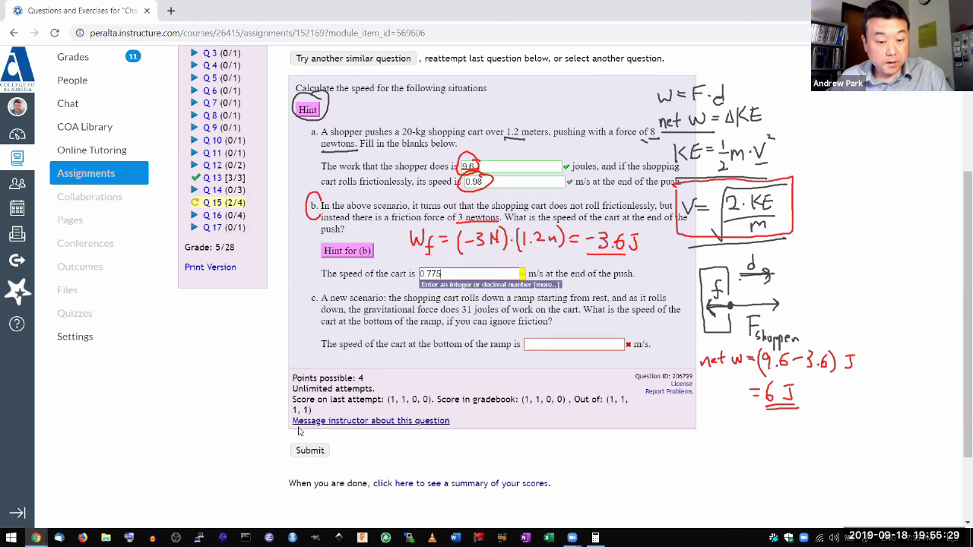
left_click(309, 450)
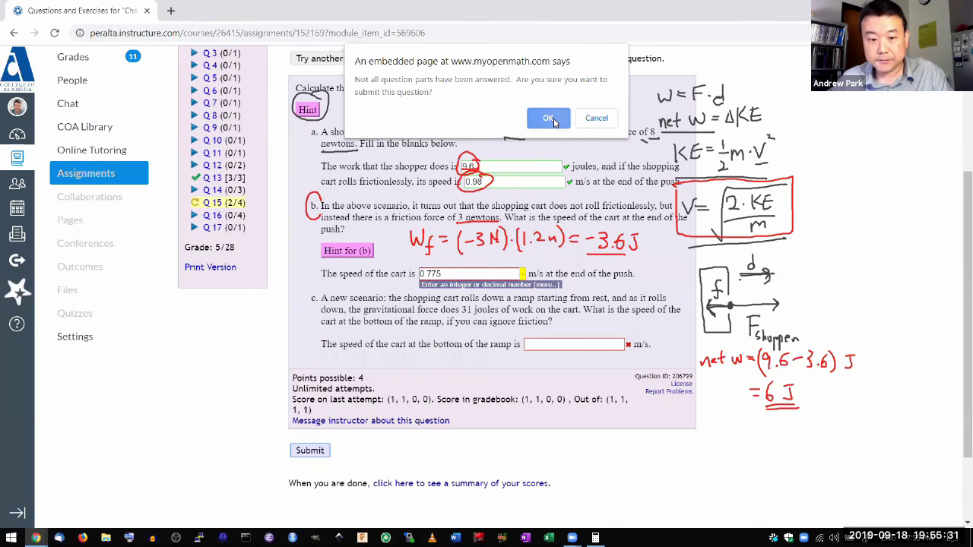
Confirm the submission despite unanswered parts, so part b's 0.775 m/s is graded.
left_click(554, 120)
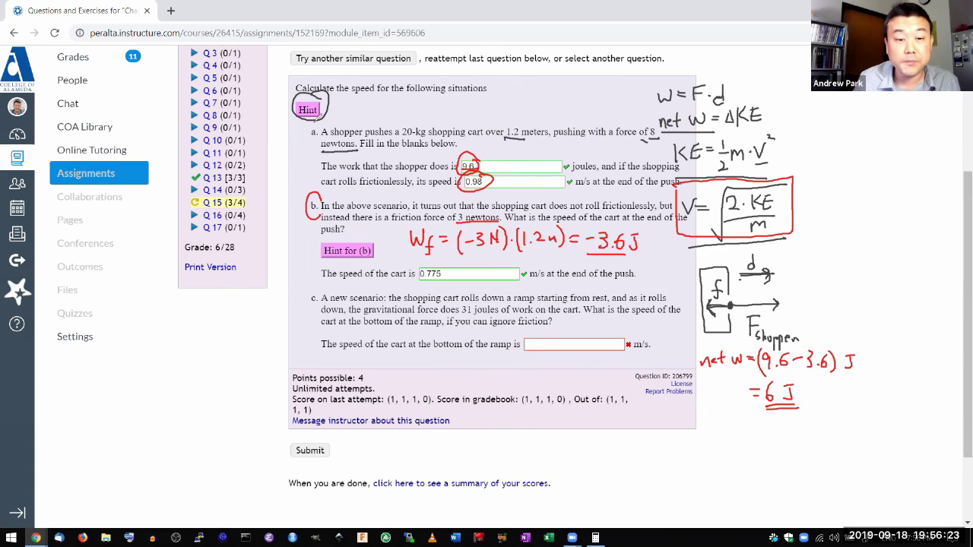
Underline the hint, 'A new scenario', 'shopper pushes', 'rolls down a ramp' and 'gravitational force' in red.
mouse_move(299, 122)
left_mouse_down()
mouse_move(317, 123)
mouse_move(297, 249)
mouse_move(308, 251)
left_mouse_up()
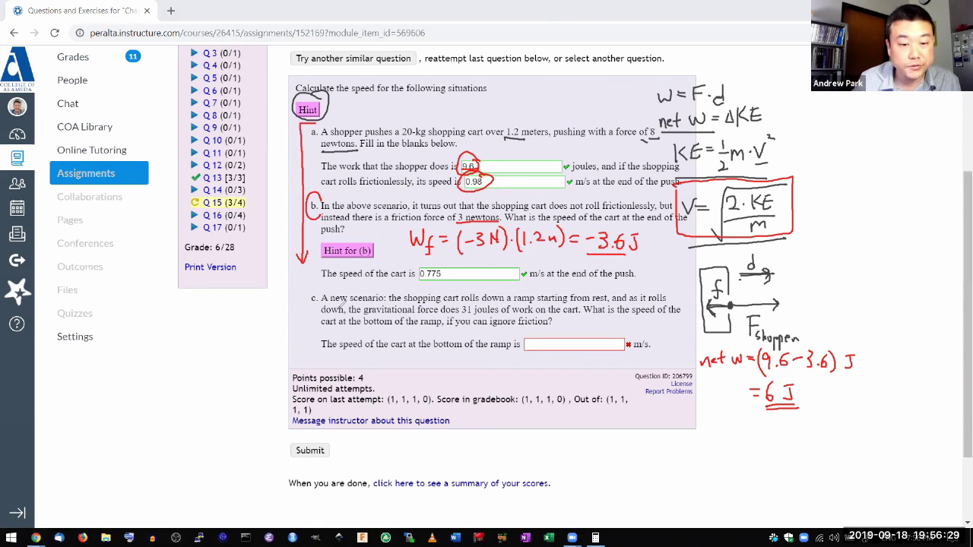
left_click_drag(323, 303, 386, 301)
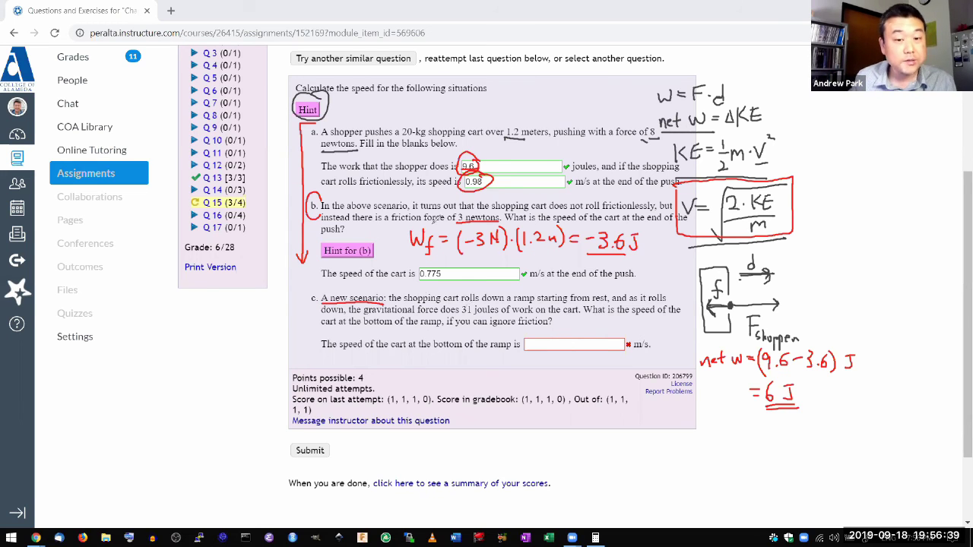
left_click_drag(332, 138, 390, 138)
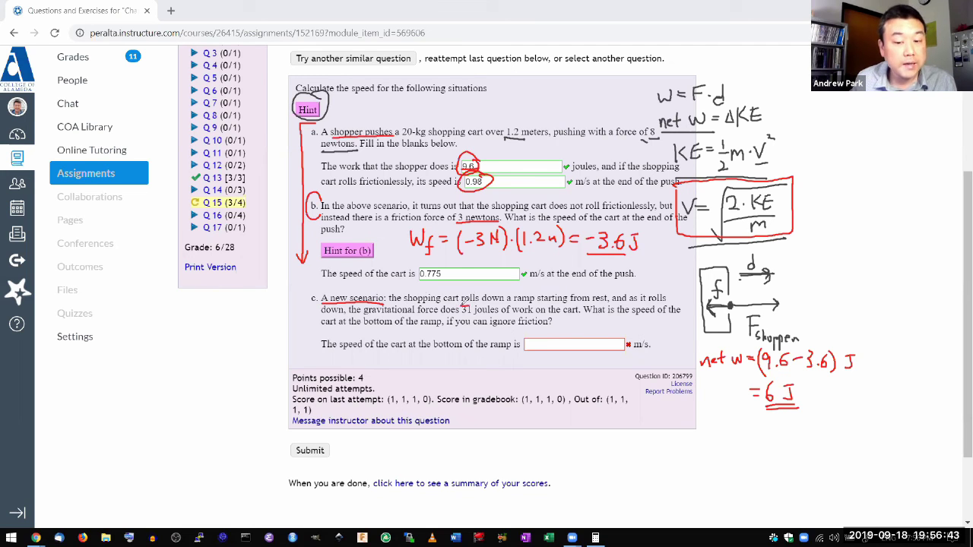
left_click_drag(468, 307, 513, 306)
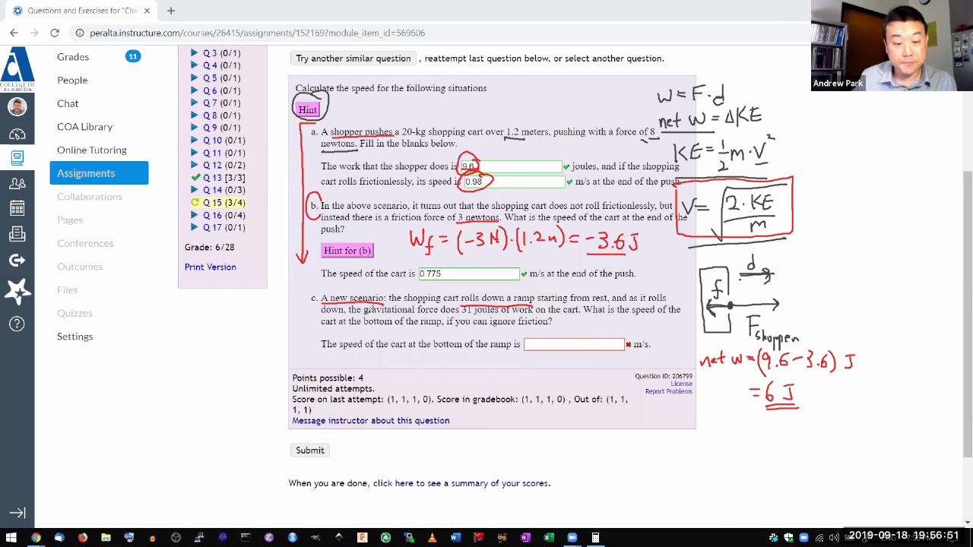
left_click_drag(366, 313, 425, 314)
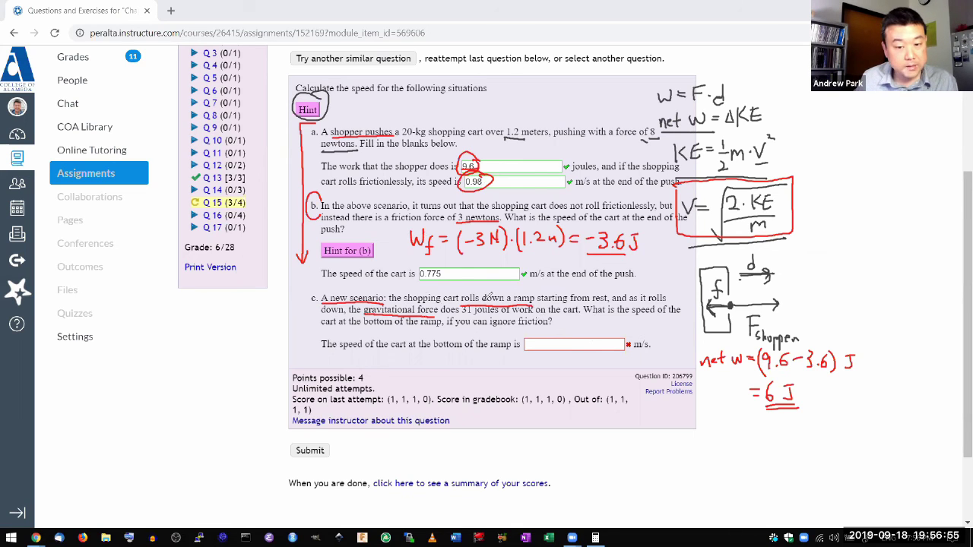
Circle 31 joules and box part a's answers 9.6 and 0.98.
mouse_move(460, 303)
left_mouse_down()
mouse_move(486, 327)
mouse_move(498, 296)
left_mouse_up()
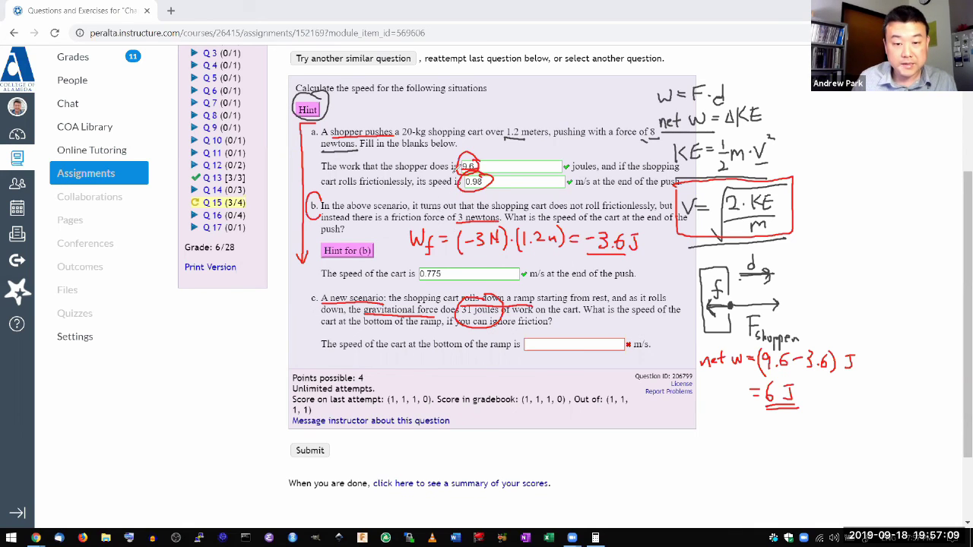
mouse_move(455, 164)
left_mouse_down()
mouse_move(454, 198)
mouse_move(505, 195)
mouse_move(480, 168)
left_mouse_up()
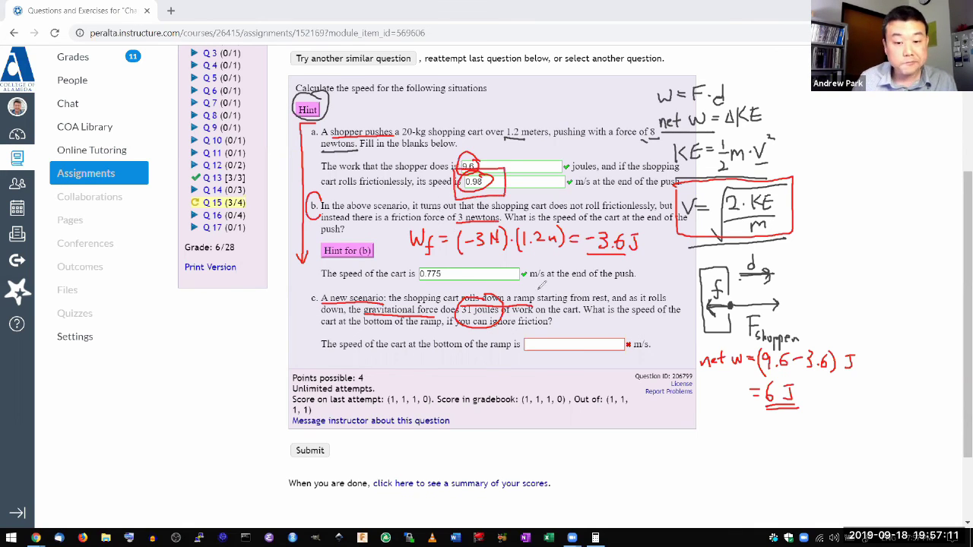
mouse_move(462, 313)
left_mouse_down()
mouse_move(497, 318)
mouse_move(502, 306)
left_mouse_up()
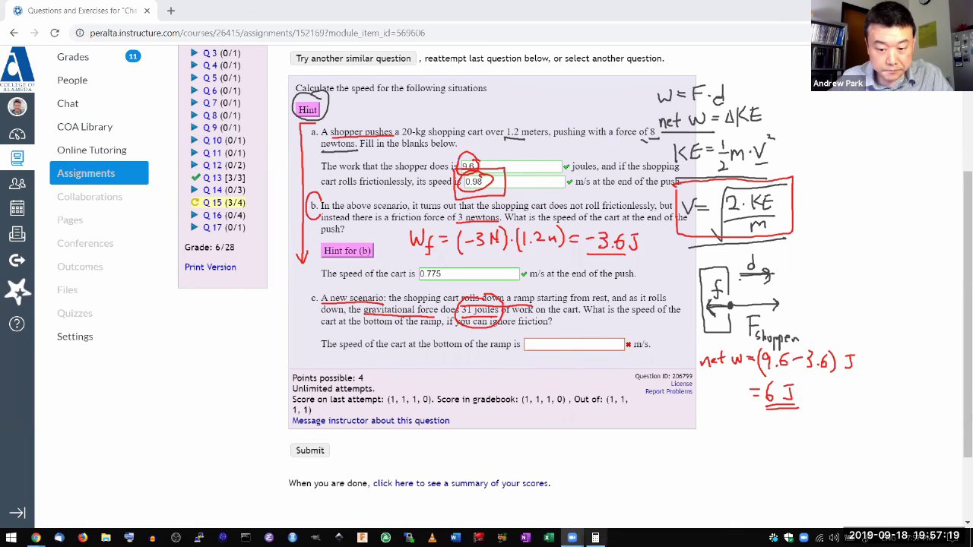
In Calculator, clear and compute 2 × 31 ÷ 20 = 3.1, then √3.1 ≈ 1.76.
left_click(595, 537)
left_click(236, 388)
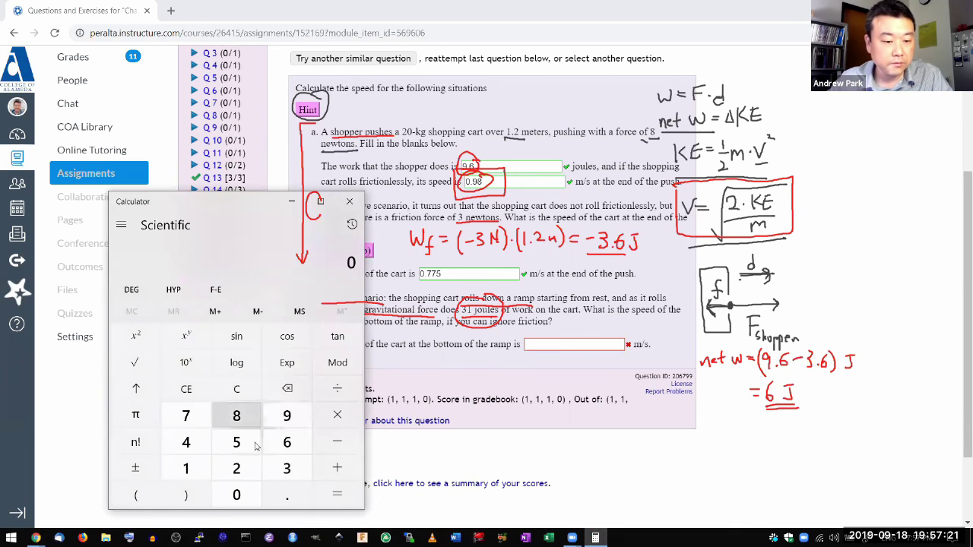
left_click(236, 468)
left_click(337, 415)
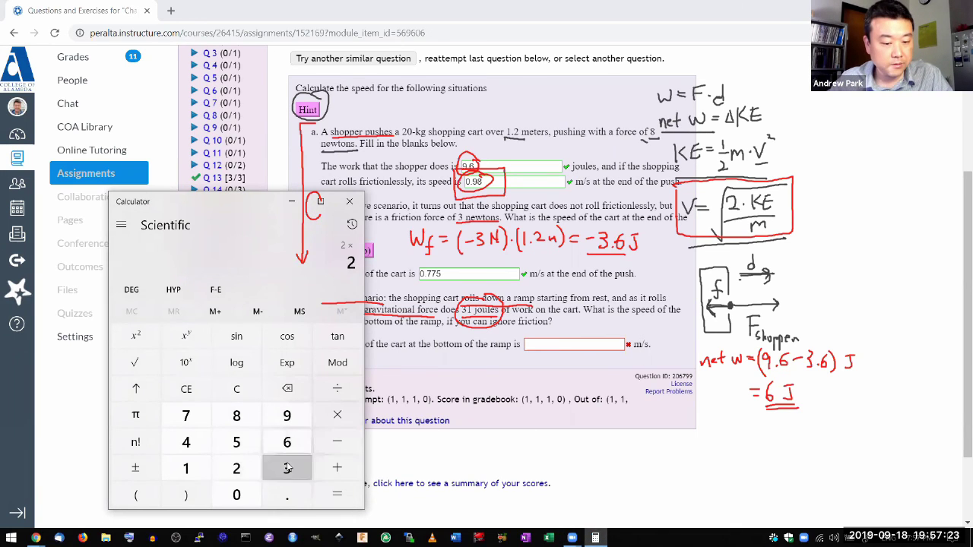
left_click(287, 468)
left_click(185, 468)
left_click(336, 389)
left_click(236, 468)
left_click(236, 495)
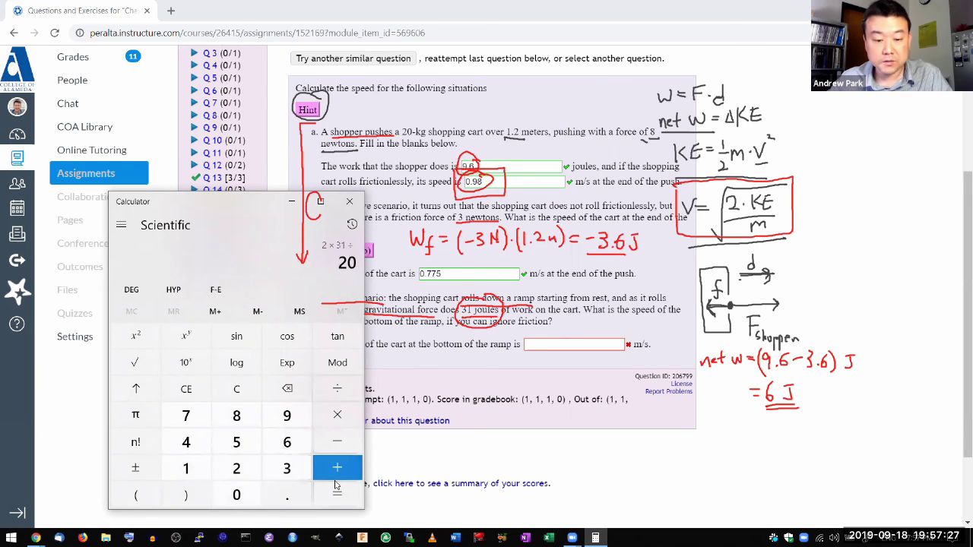
left_click(331, 490)
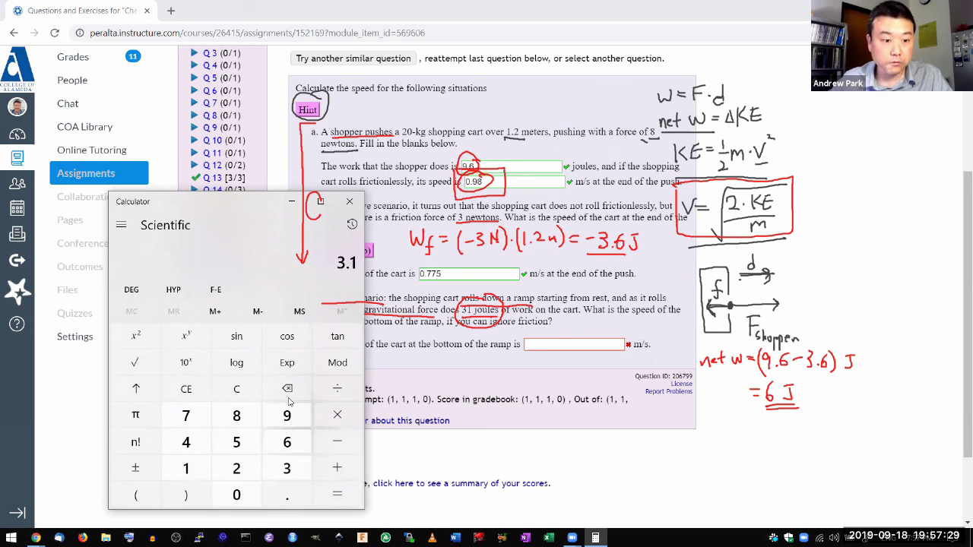
left_click(136, 362)
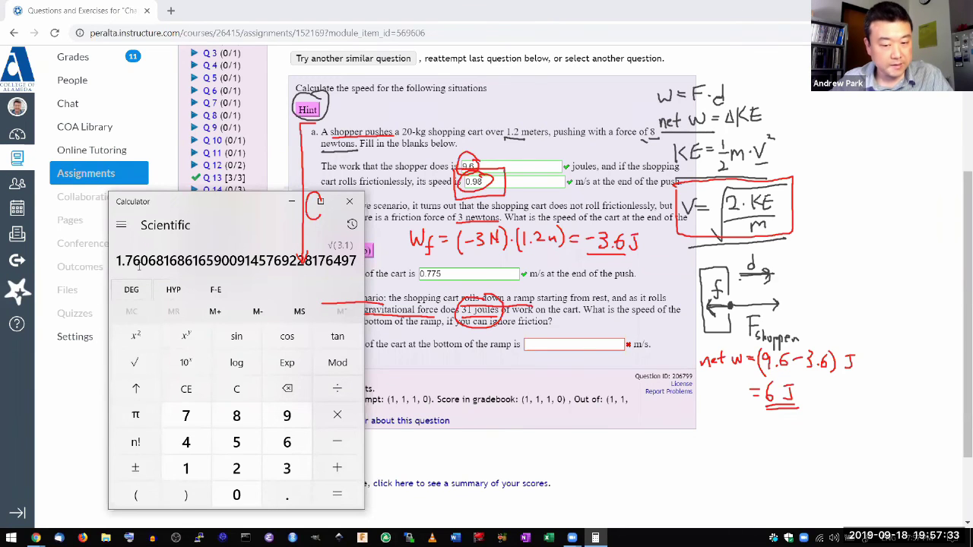
Submit 1.76 m/s as part c's speed and clear all pen annotations.
left_click(556, 345)
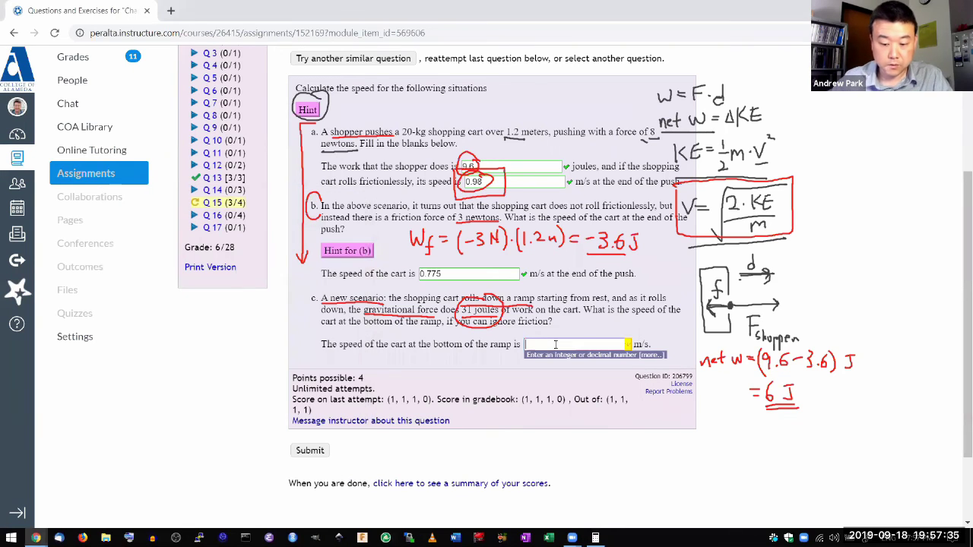
type("1.76")
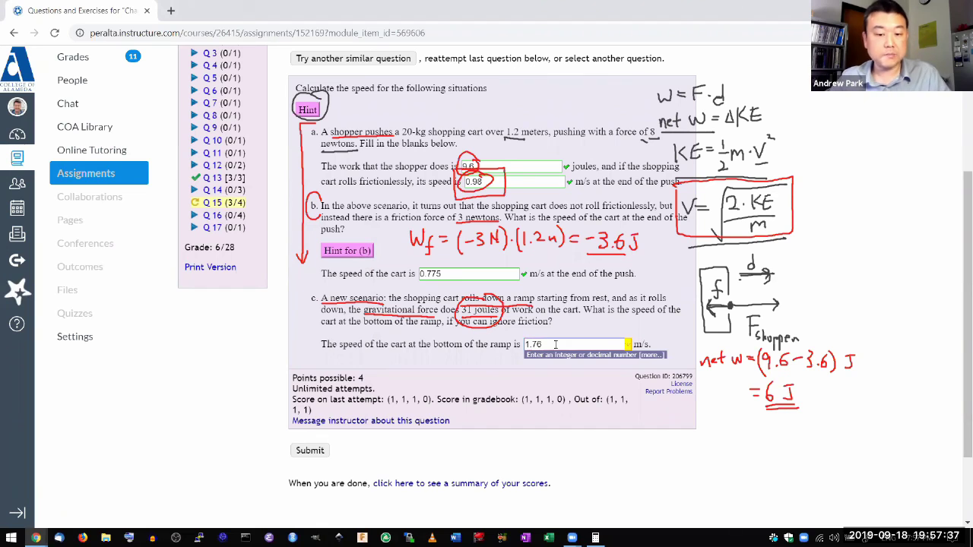
left_click(314, 451)
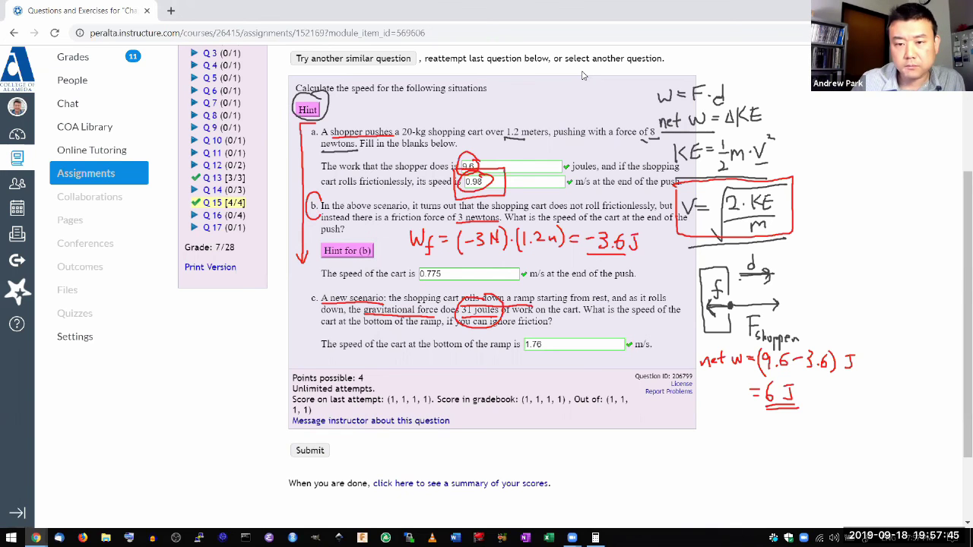
key("Escape")
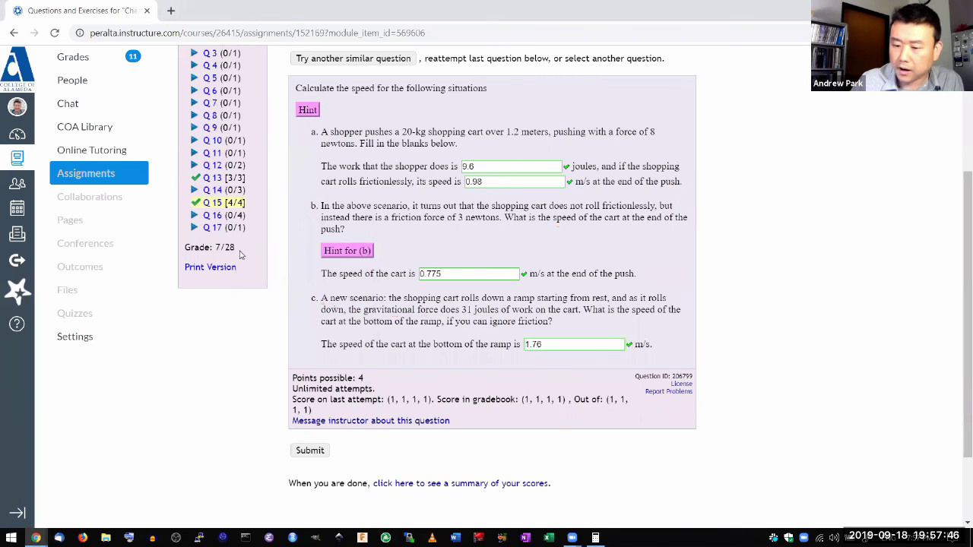
Open Q16 on the 30-kg package lifted 0.8 m and reveal the general, (a) and (b) hints.
left_click(213, 218)
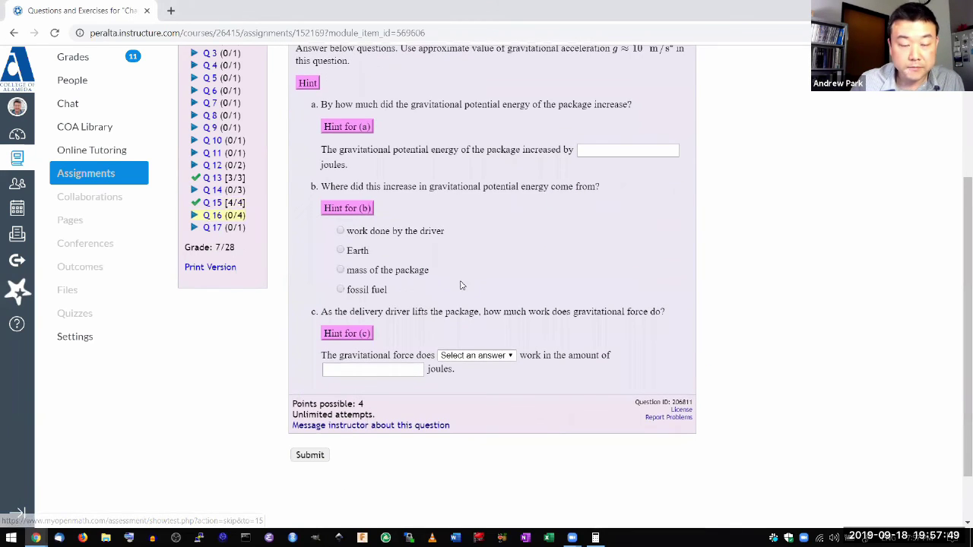
scroll(459, 290, "up", 1)
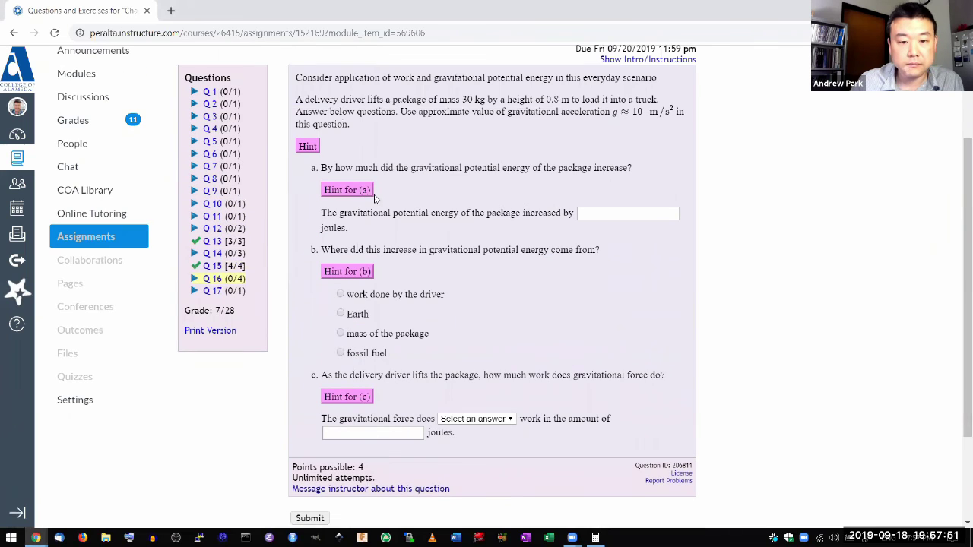
left_click(312, 144)
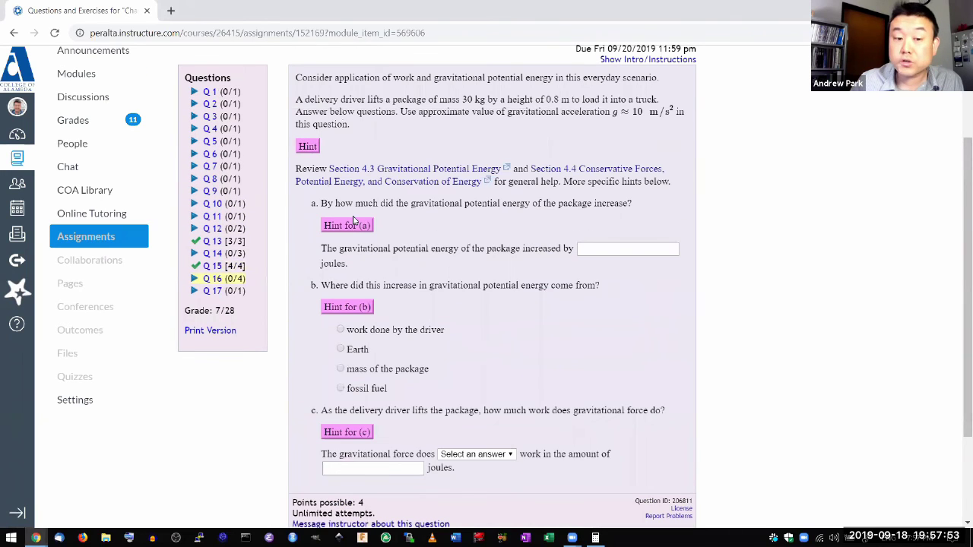
left_click(344, 225)
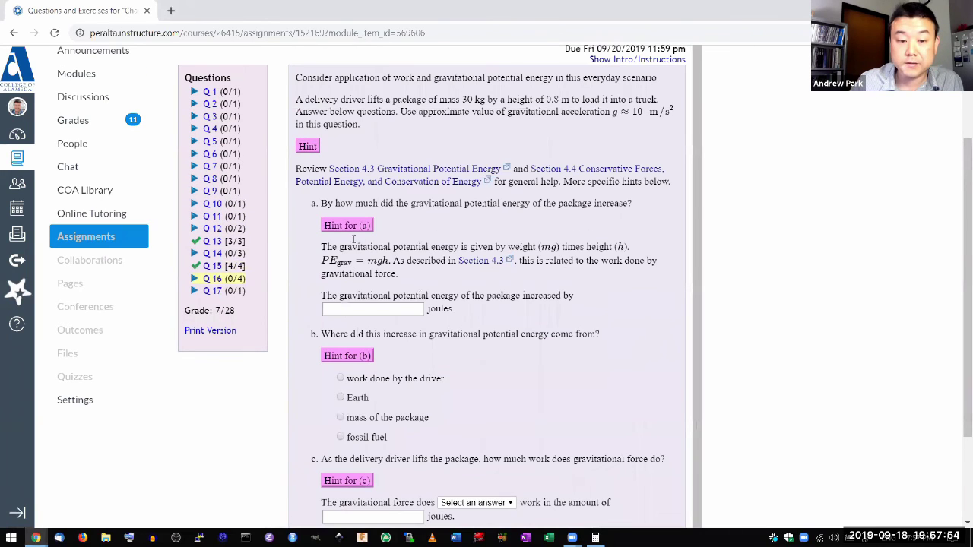
left_click(364, 357)
scroll(348, 441, "down", 1)
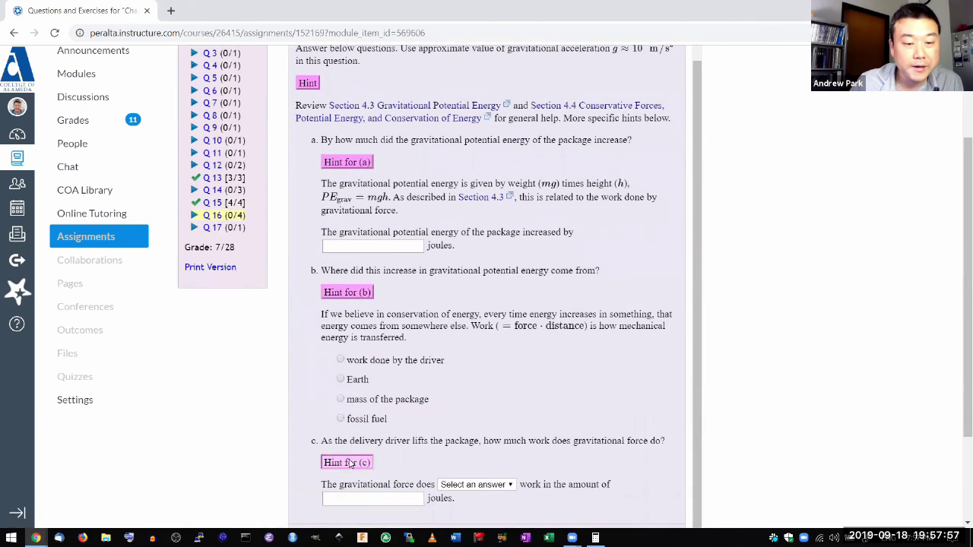